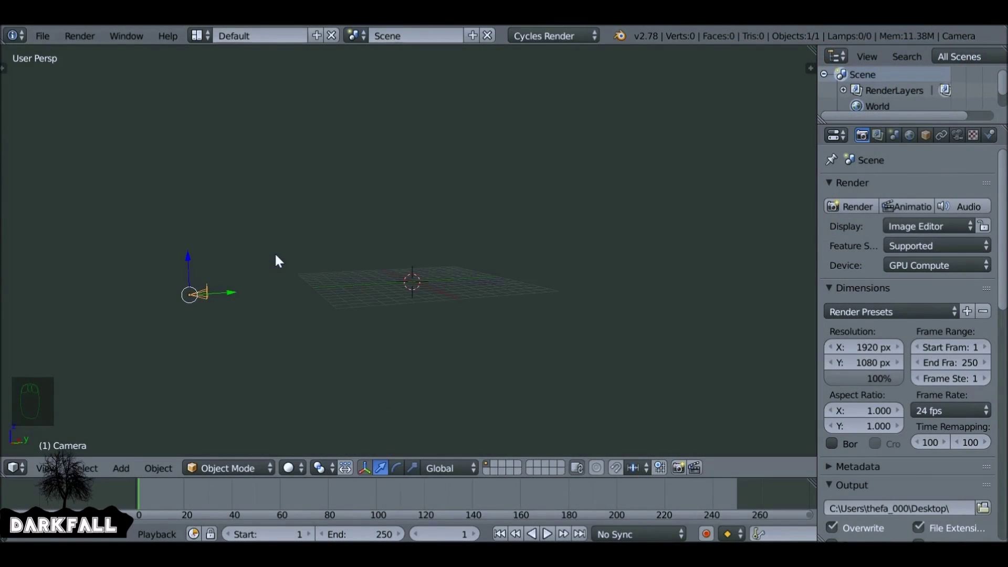
Step: Switch to top view and align the camera to look straight down
middle_drag(277, 257, 385, 265)
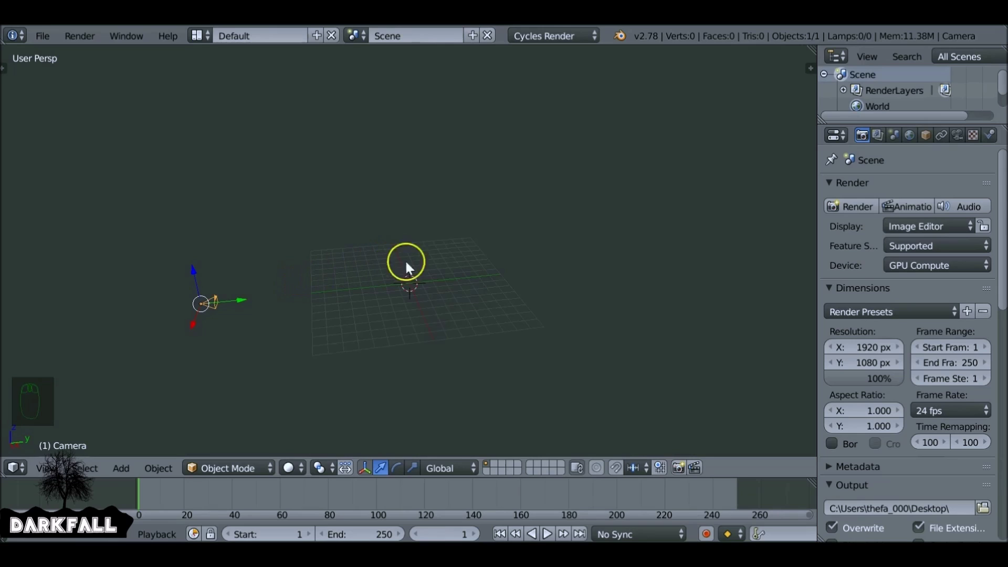
key(KP_7)
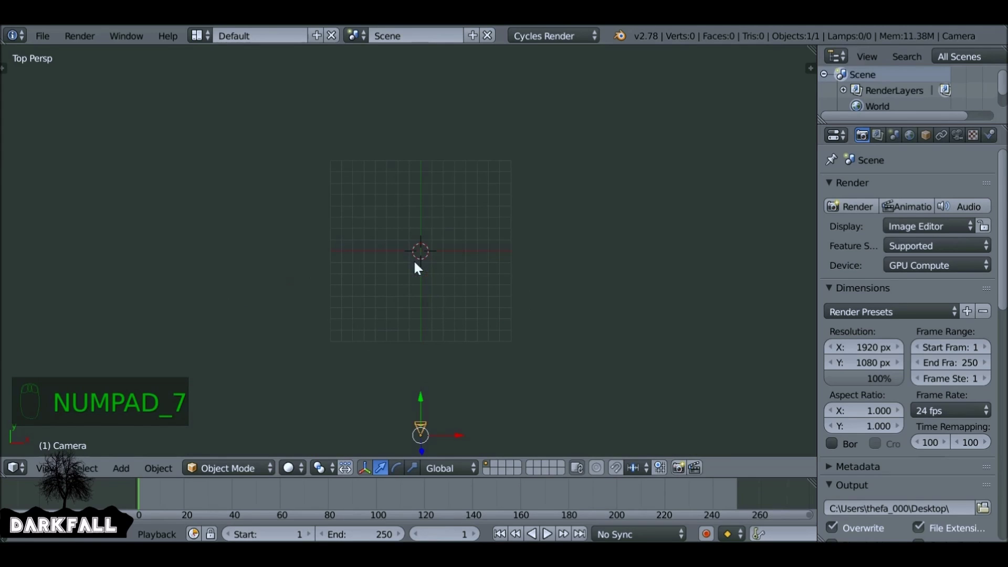
key(ctrl+alt+KP_0)
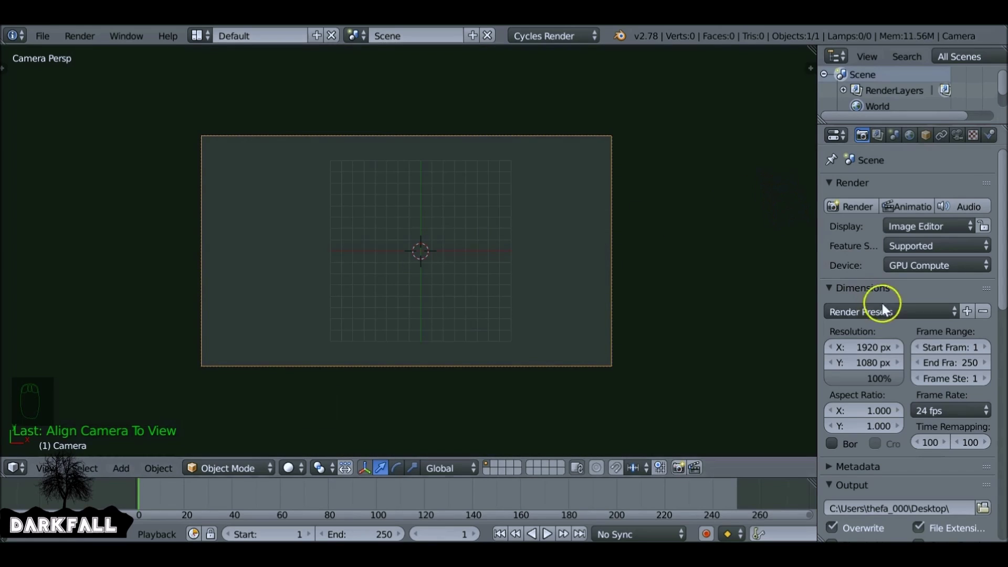
Step: Set the render resolution to 1200 × 1200 px
double_click(874, 348)
text(1200)
key(Return)
double_click(868, 362)
text(1200)
key(Return)
Step: Move the camera along the X axis to a new position
scroll(547, 280, down, 2)
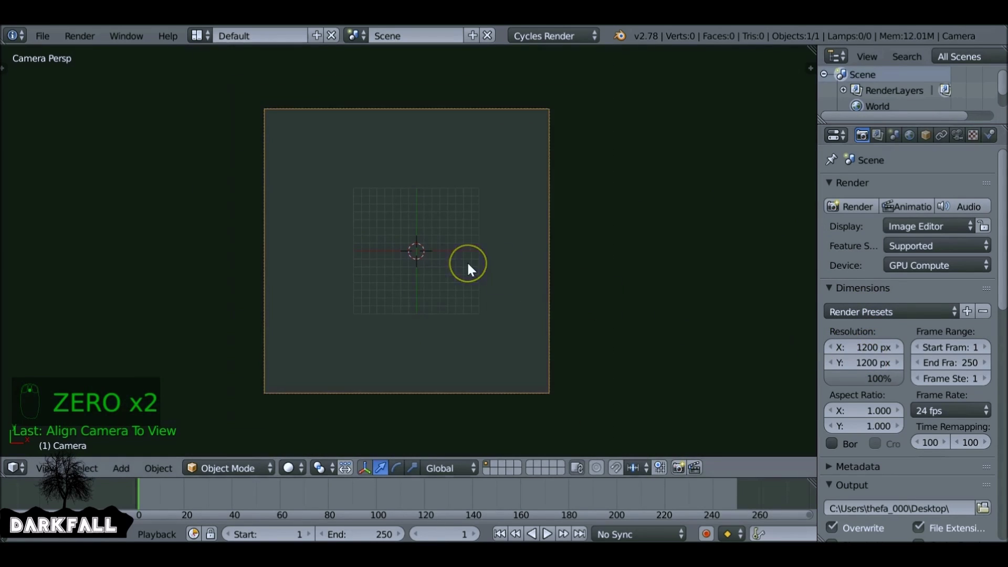
key(g)
key(x)
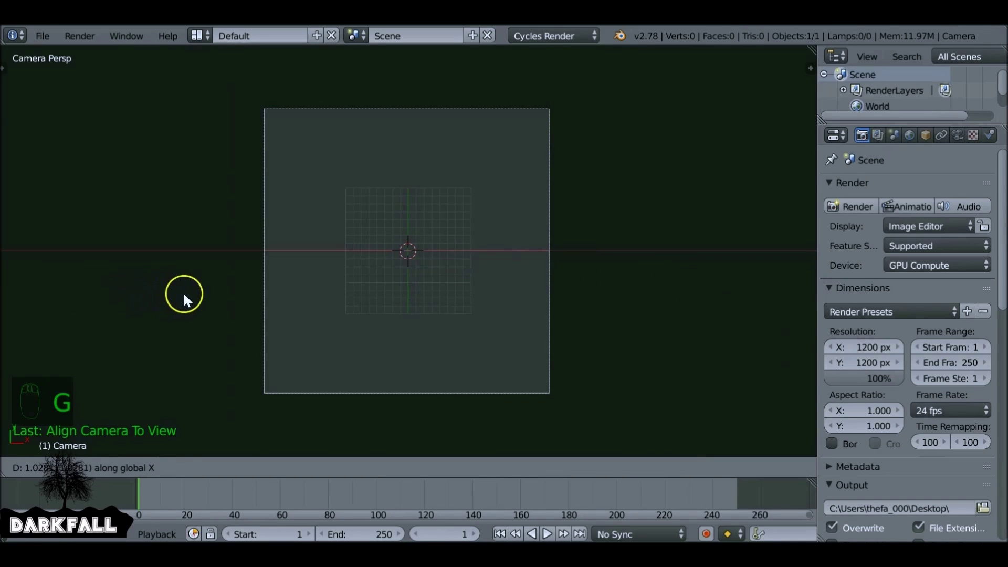
click(188, 293)
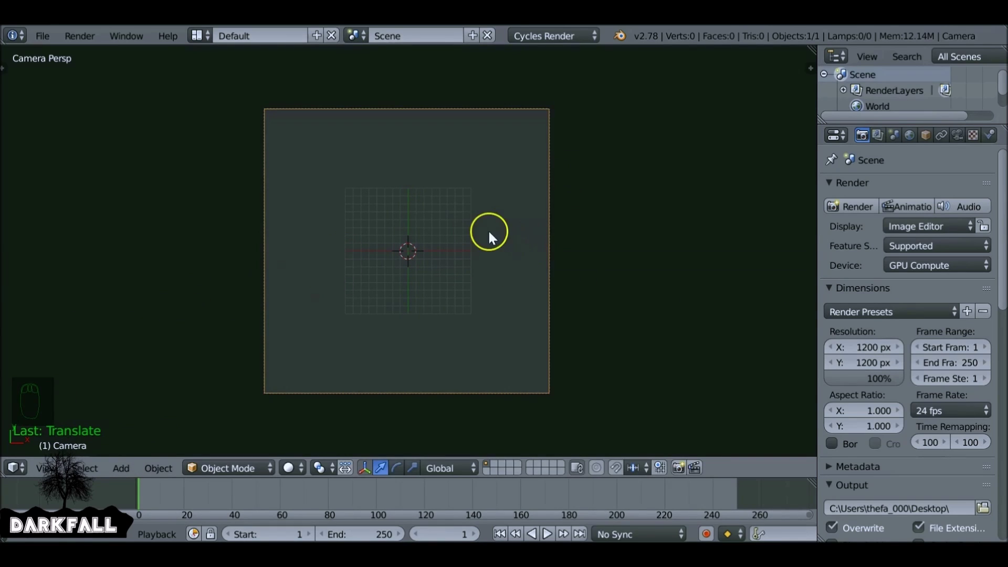
scroll(475, 216, up, 1)
key(shift+a)
Step: Add a text object reading 'Sample text', resize it, and shift it left
mouse_move(449, 244)
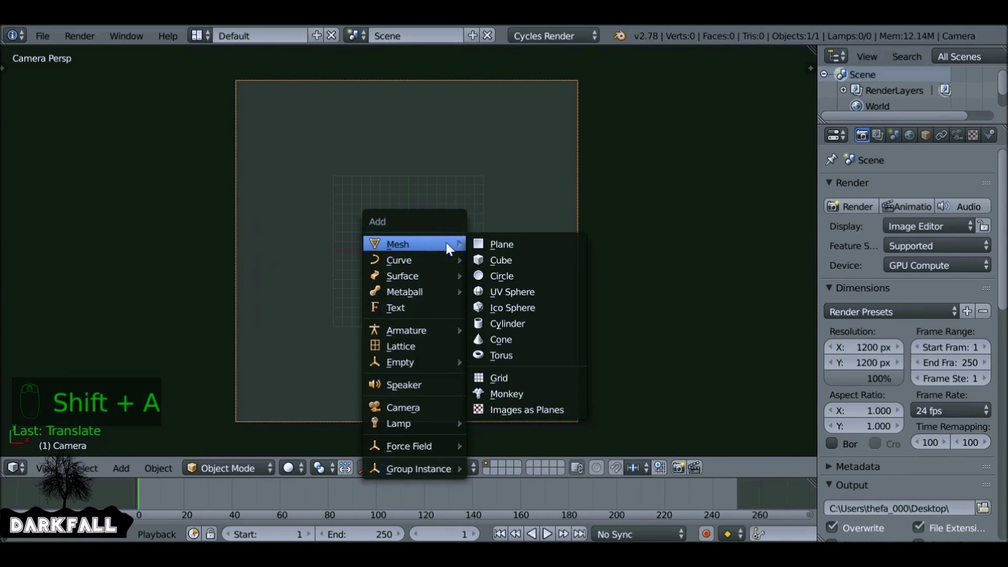
click(407, 307)
key(s)
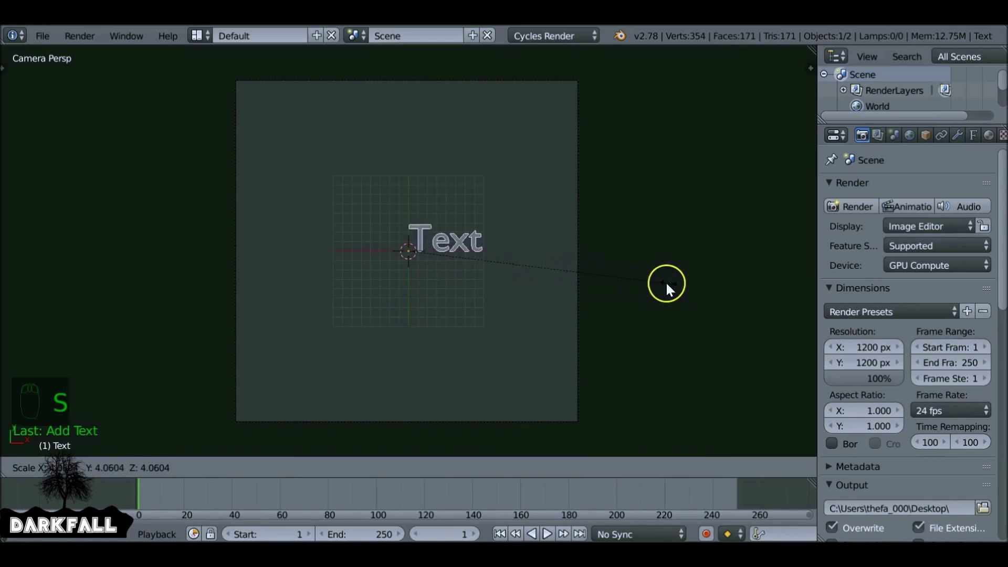
click(596, 269)
key(Tab)
key(BackSpace)
key(BackSpace)
key(BackSpace)
key(BackSpace)
text(Sample text)
key(Tab)
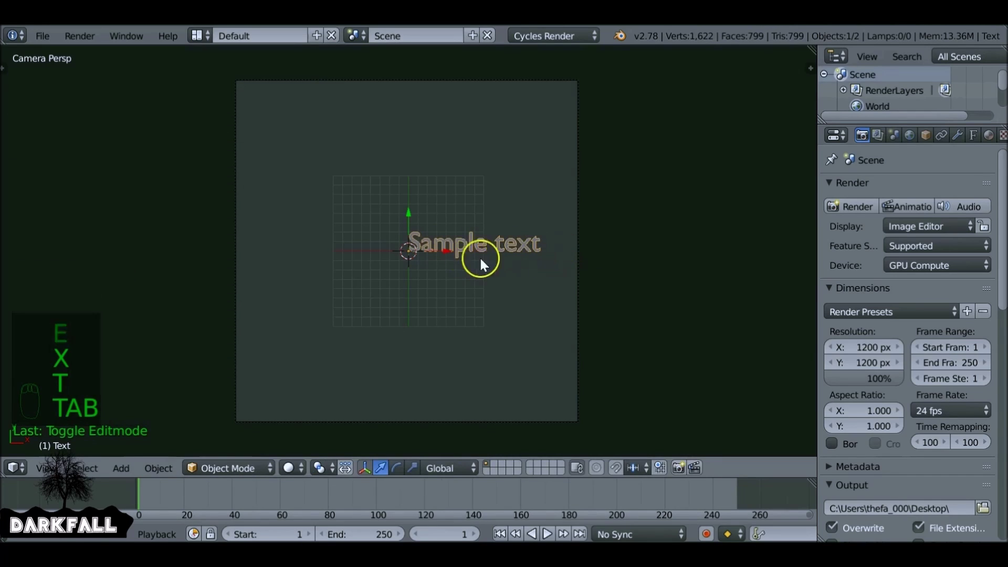
key(s)
click(565, 257)
drag(443, 252, 360, 250)
Step: Duplicate it below as 'More sample text', then show Sample text's modifier settings
key(shift+d)
key(z)
key(y)
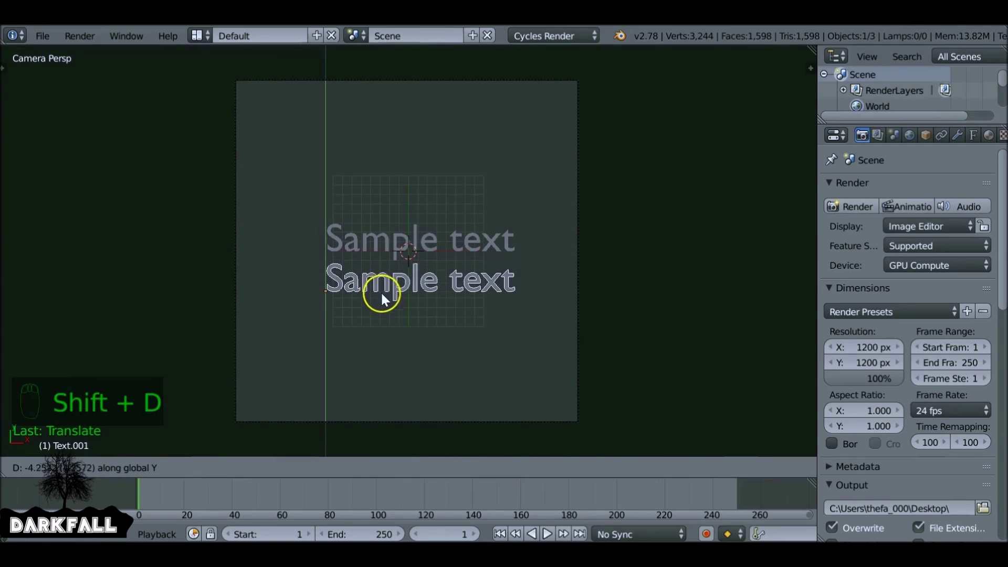
click(383, 297)
key(Tab)
key(BackSpace)
key(BackSpace)
key(BackSpace)
key(BackSpace)
key(BackSpace)
key(BackSpace)
key(BackSpace)
key(BackSpace)
key(BackSpace)
key(BackSpace)
key(BackSpace)
key(BackSpace)
key(BackSpace)
key(BackSpace)
key(BackSpace)
key(BackSpace)
key(BackSpace)
text(M)
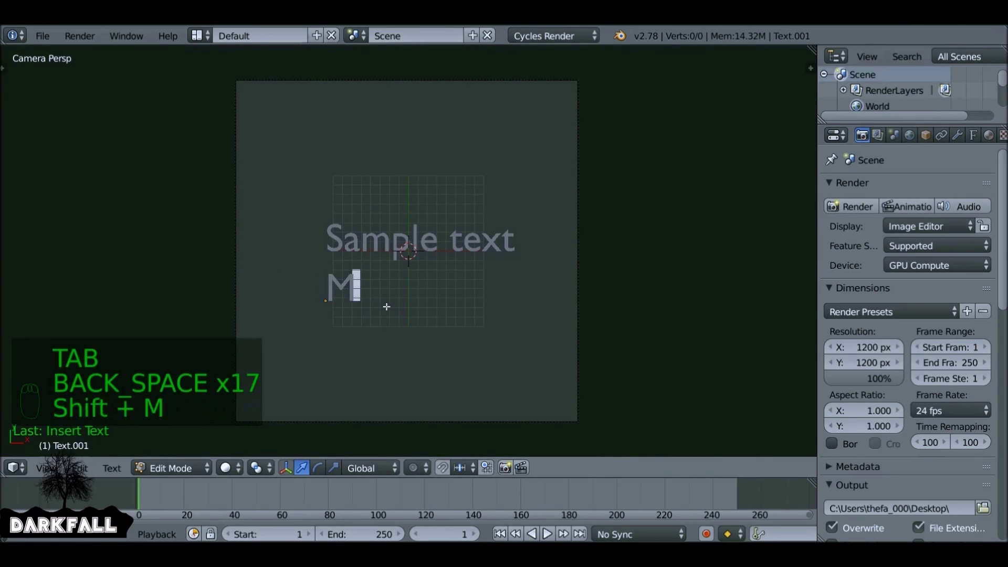
text(ore sample text)
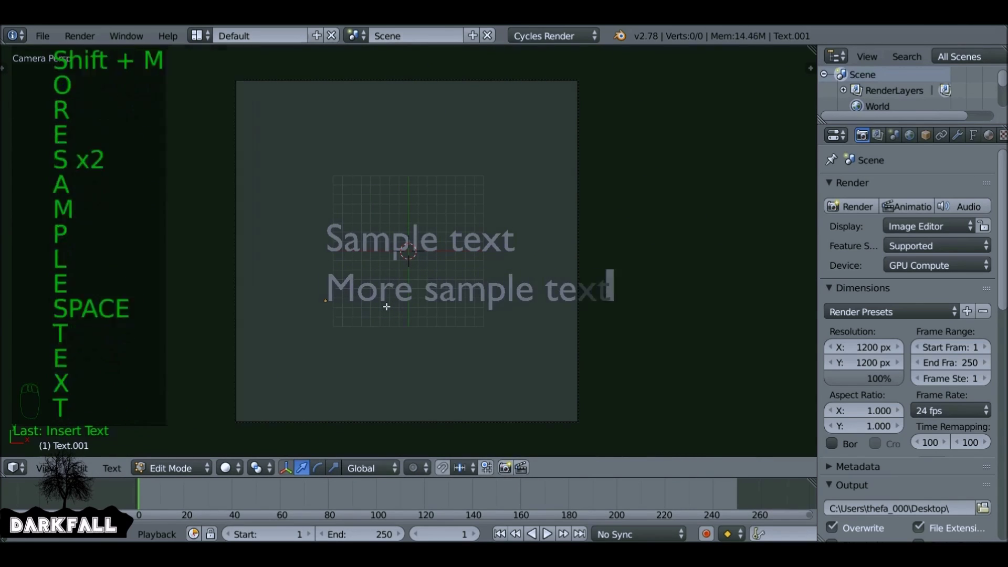
key(Tab)
drag(356, 302, 312, 302)
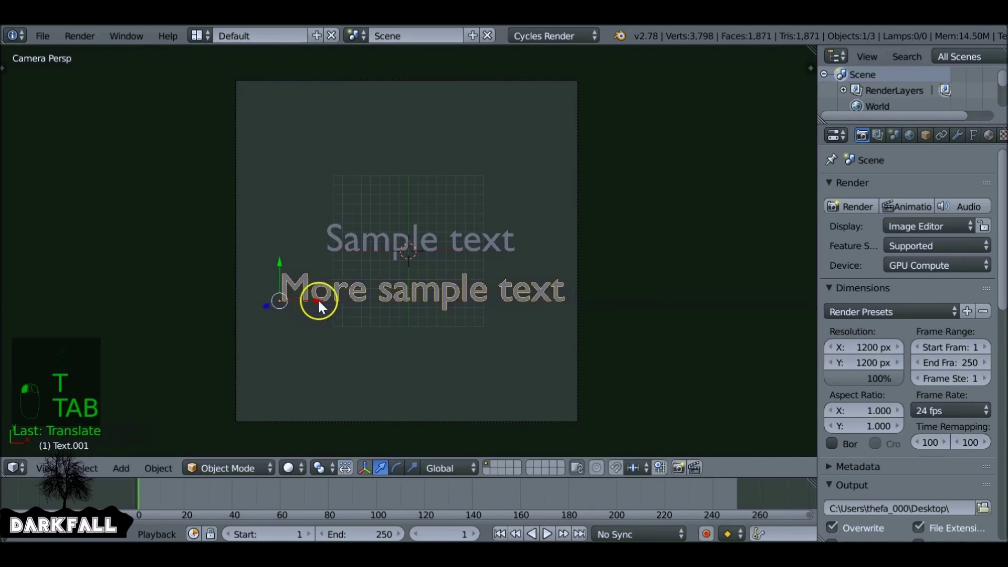
right_click(472, 241)
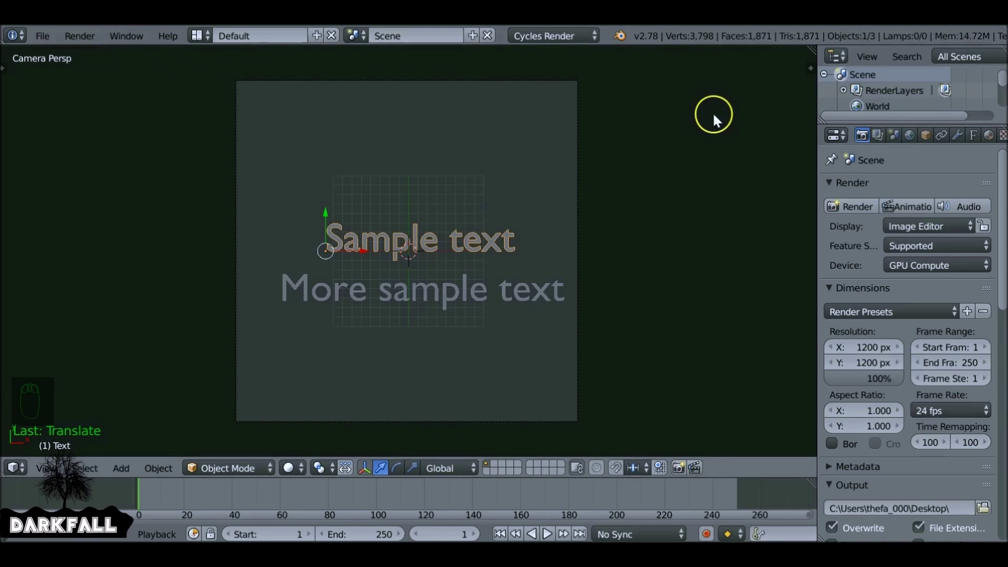
click(959, 136)
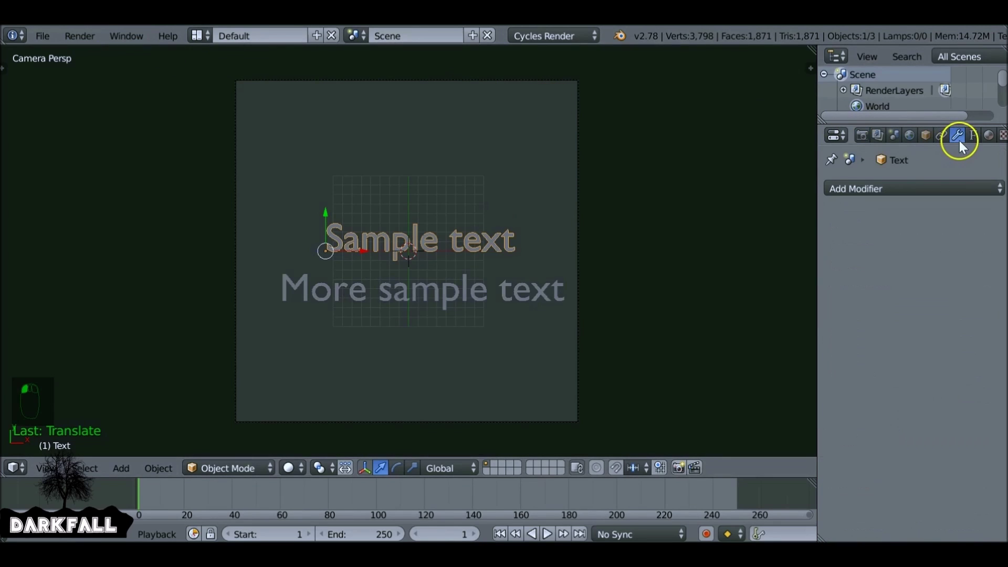
Step: Add a Build modifier to Sample text, tick Reversed, and scrub to preview the reveal
click(884, 189)
click(712, 243)
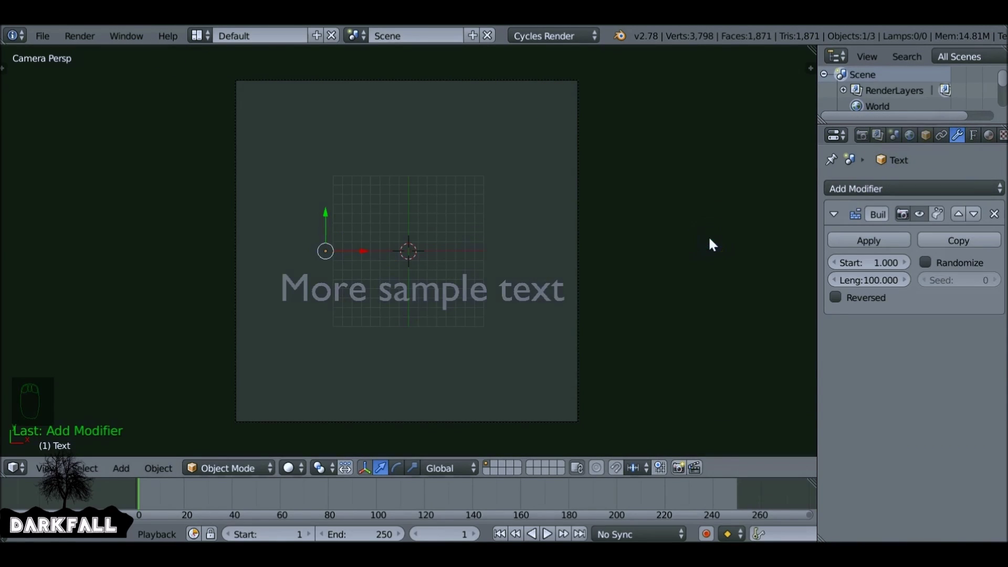
drag(137, 497, 439, 520)
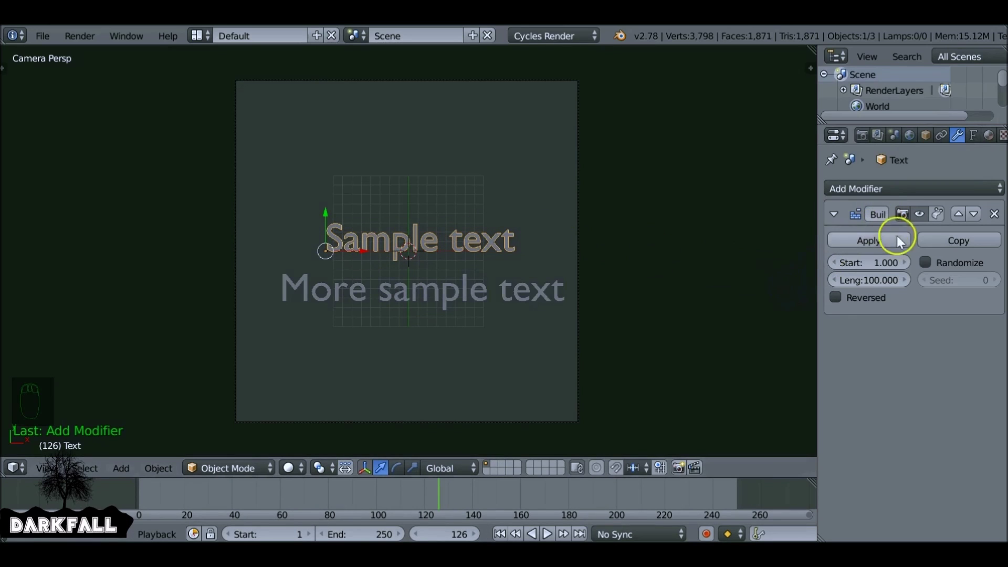
click(841, 298)
drag(449, 475, 427, 502)
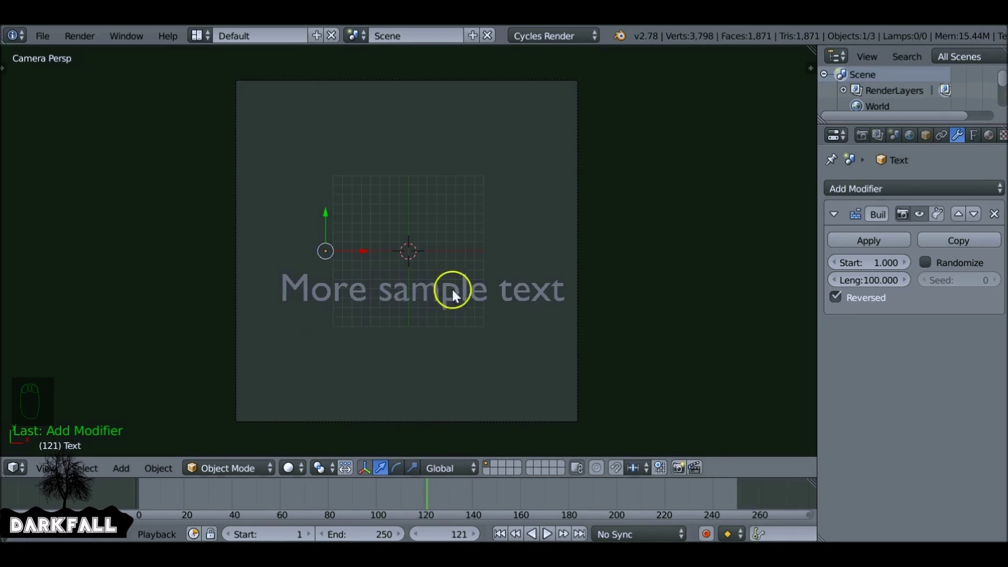
drag(427, 499, 209, 501)
Step: At frame 1, duplicate the Sample text and More sample text lines down the frame
click(499, 535)
key(g)
click(275, 213)
key(shift+d)
click(315, 173)
key(shift+d)
click(326, 250)
right_click(326, 289)
key(shift+d)
right_click(377, 173)
Step: Retype a copy as 'change this to something' and shrink it
key(Tab)
key(BackSpace)
key(BackSpace)
key(BackSpace)
key(BackSpace)
key(BackSpace)
key(BackSpace)
key(BackSpace)
key(BackSpace)
key(BackSpace)
key(BackSpace)
key(BackSpace)
text(change this to something)
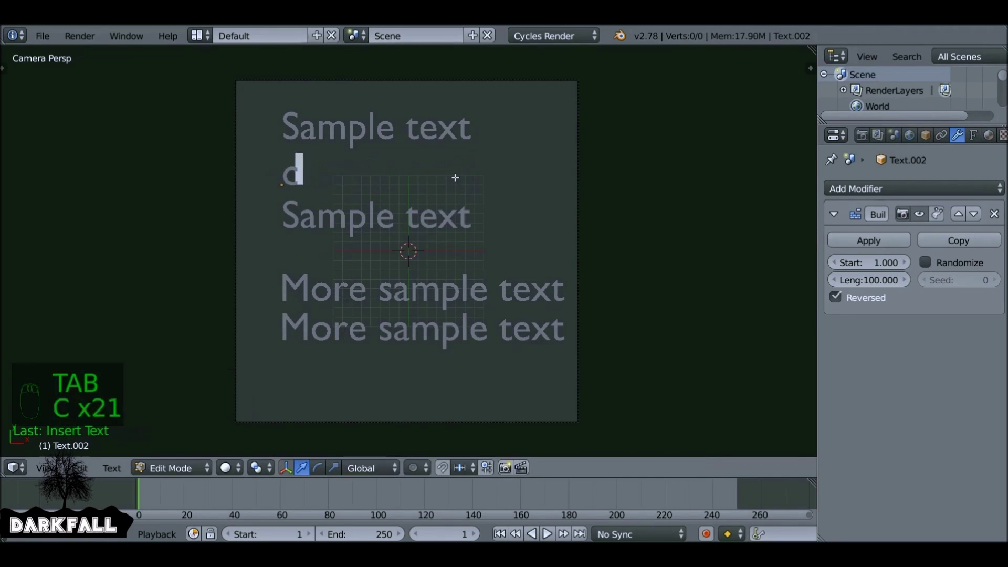
key(Tab)
key(s)
click(428, 203)
Step: Retype another copy as 'better', resize it, and place it under the previous line
right_click(398, 216)
key(Tab)
key(BackSpace)
key(BackSpace)
key(BackSpace)
key(BackSpace)
key(BackSpace)
key(BackSpace)
key(BackSpace)
key(BackSpace)
key(BackSpace)
key(BackSpace)
key(BackSpace)
text(better)
key(Tab)
key(s)
click(398, 217)
key(g)
click(417, 205)
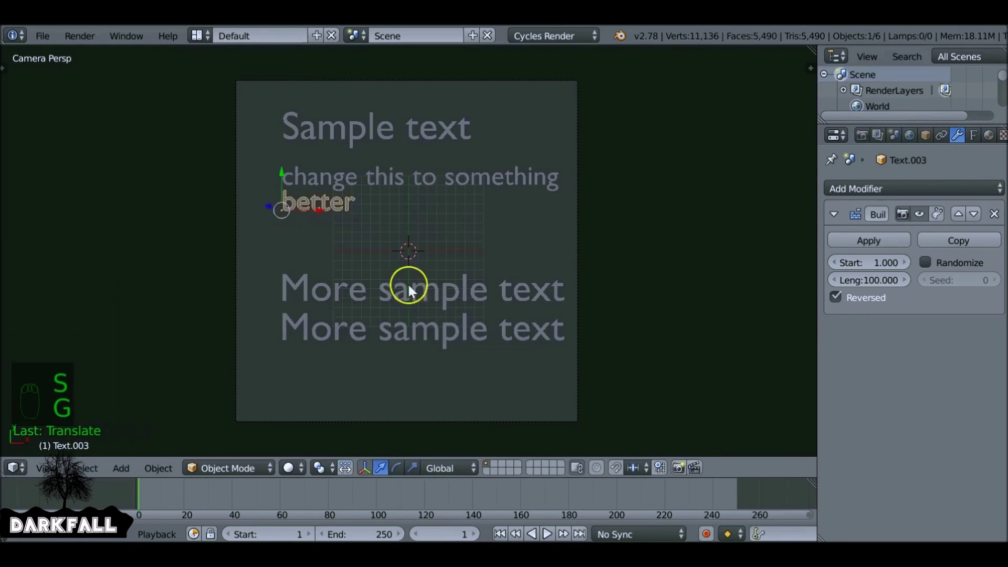
right_drag(318, 296, 306, 261)
Step: Select several text lines together and rescale them
right_click(327, 210)
shift+right_click(326, 177)
right_click(325, 145)
key(s)
click(399, 210)
Step: Retype a More sample text line as 'I cant think of anything' and shrink it
right_click(487, 252)
key(Tab)
key(BackSpace)
key(BackSpace)
key(BackSpace)
key(BackSpace)
key(BackSpace)
key(BackSpace)
key(BackSpace)
key(BackSpace)
key(BackSpace)
key(BackSpace)
key(BackSpace)
key(BackSpace)
key(BackSpace)
key(BackSpace)
key(BackSpace)
key(BackSpace)
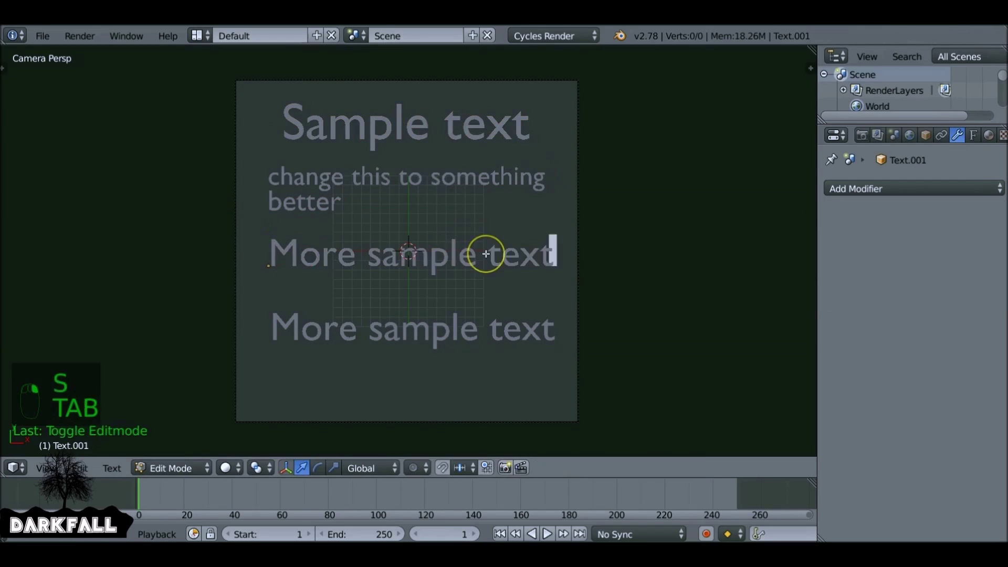
text(I cant think of anything)
key(Tab)
key(s)
Step: Duplicate that line lower, retype it as 'This should be enough', and resize it
key(shift+d)
key(z)
click(316, 261)
key(Tab)
key(BackSpace)
key(BackSpace)
key(BackSpace)
key(BackSpace)
key(BackSpace)
key(BackSpace)
key(BackSpace)
key(BackSpace)
key(BackSpace)
key(BackSpace)
key(BackSpace)
key(BackSpace)
key(BackSpace)
key(BackSpace)
key(BackSpace)
key(BackSpace)
key(BackSpace)
key(BackSpace)
key(BackSpace)
key(BackSpace)
text(This should be enough)
key(Tab)
key(s)
click(268, 248)
key(Tab)
key(Tab)
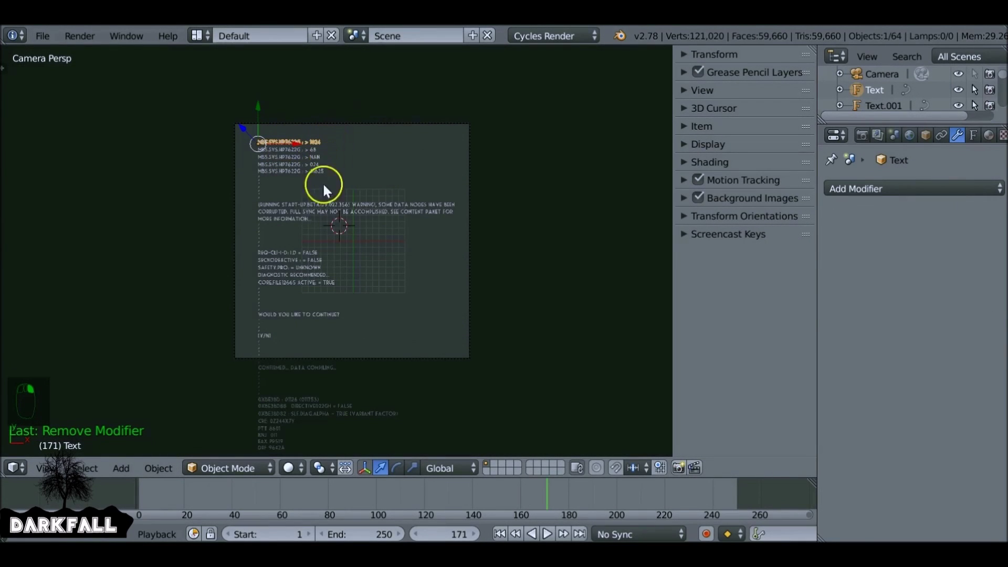
Step: Recentre the camera frame and add a Build modifier to the text line
shift+middle_drag(356, 325, 359, 355)
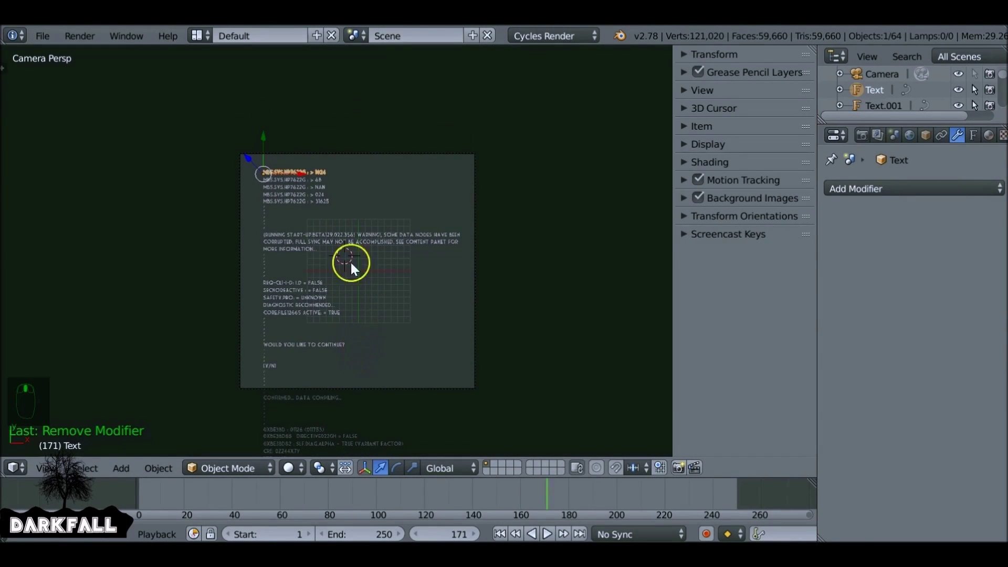
click(854, 190)
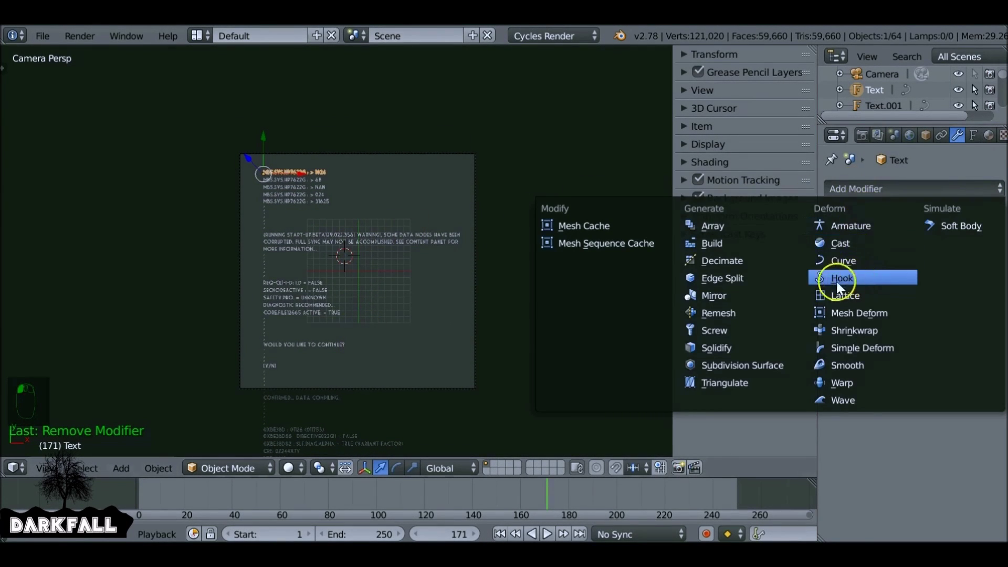
click(749, 244)
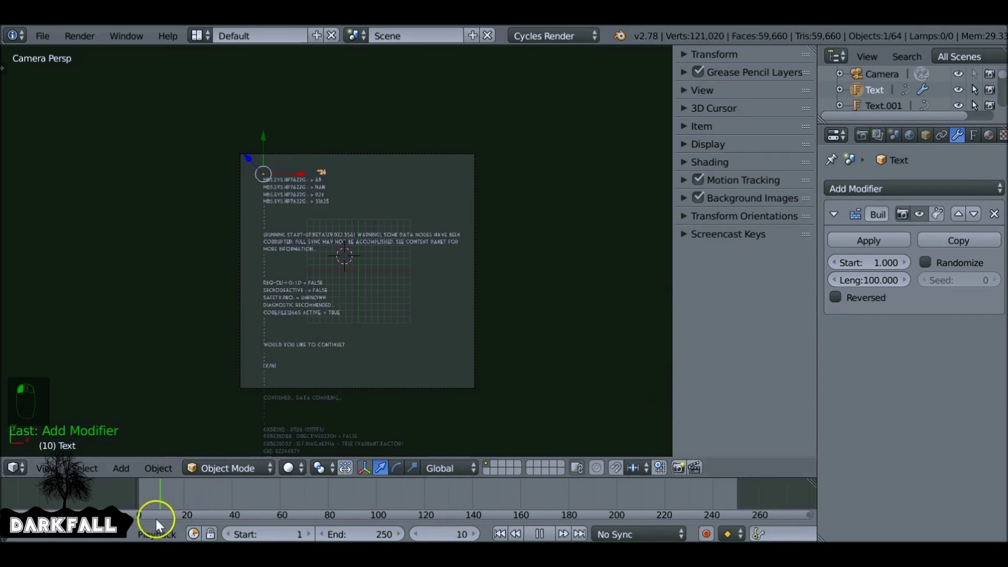
Step: Stop playback and scrub the build to frames 100, 97 and about 65
key(Escape)
scroll(237, 255, up, 5)
mouse_move(375, 493)
mouse_down()
mouse_move(138, 482)
mouse_move(395, 490)
mouse_up()
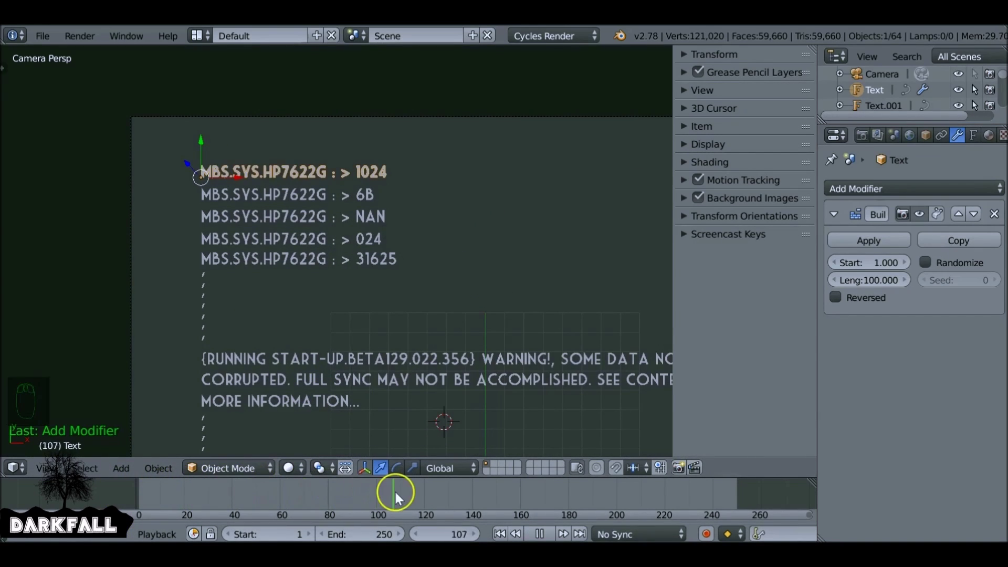
scroll(452, 179, down, 5)
click(367, 500)
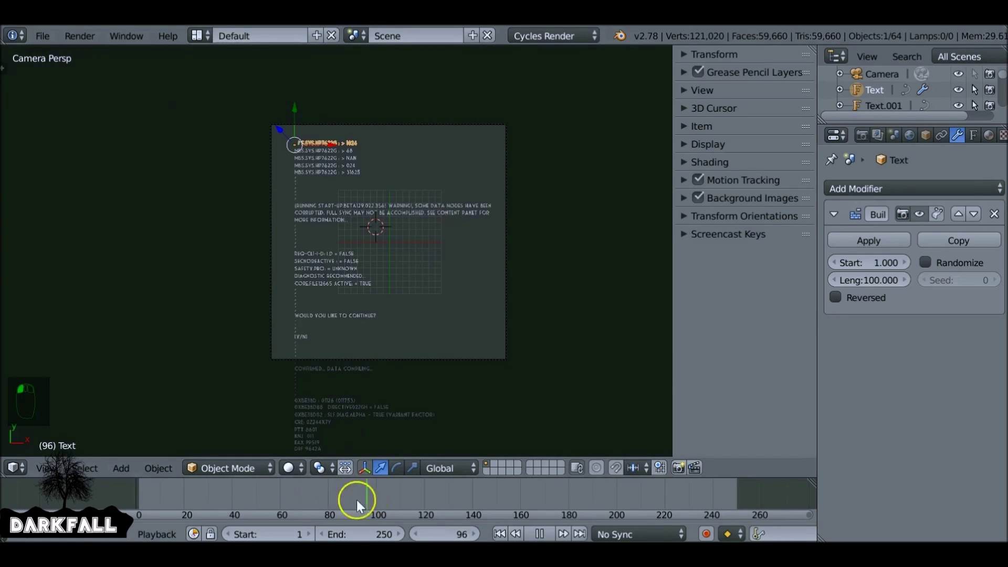
drag(288, 493, 293, 492)
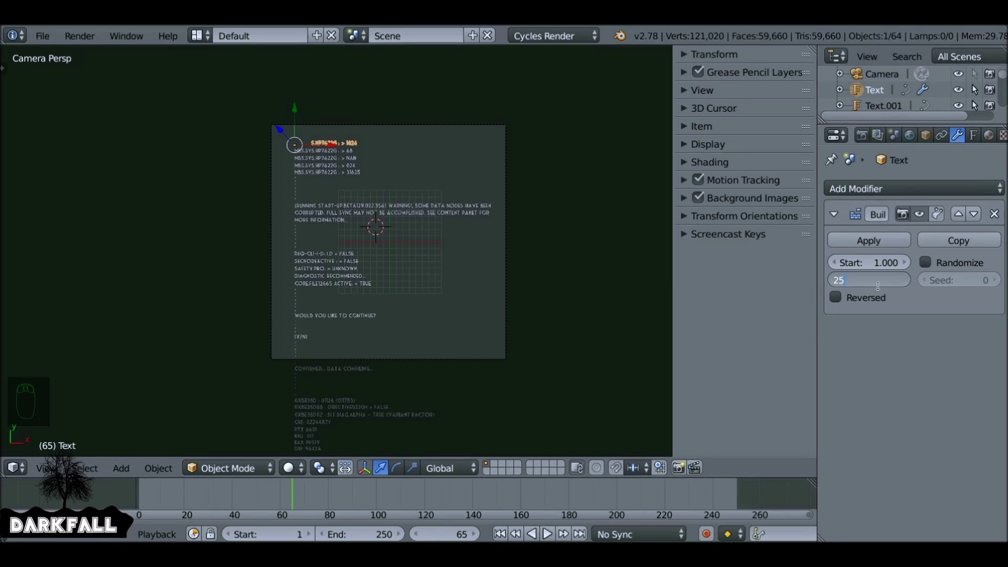
Step: Play the faster build from the start and scrub forward to about frame 24
click(139, 490)
key(alt+a)
drag(147, 492, 251, 481)
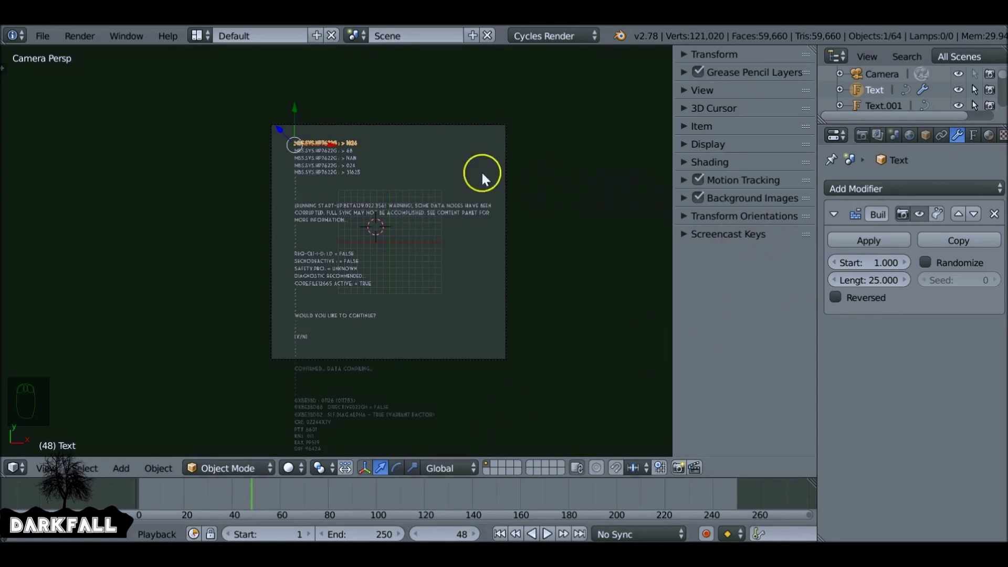
scroll(481, 171, up, 5)
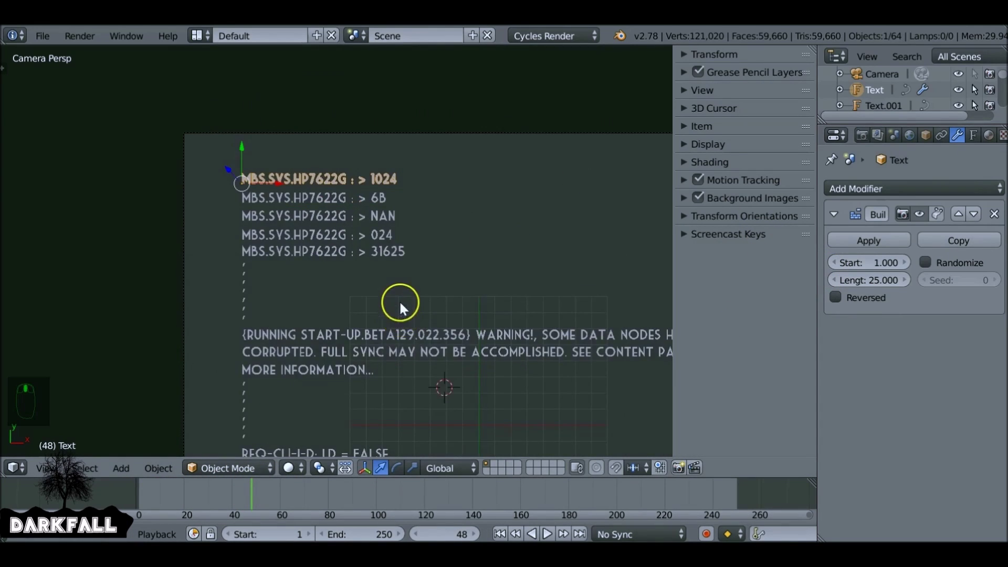
scroll(400, 305, down, 5)
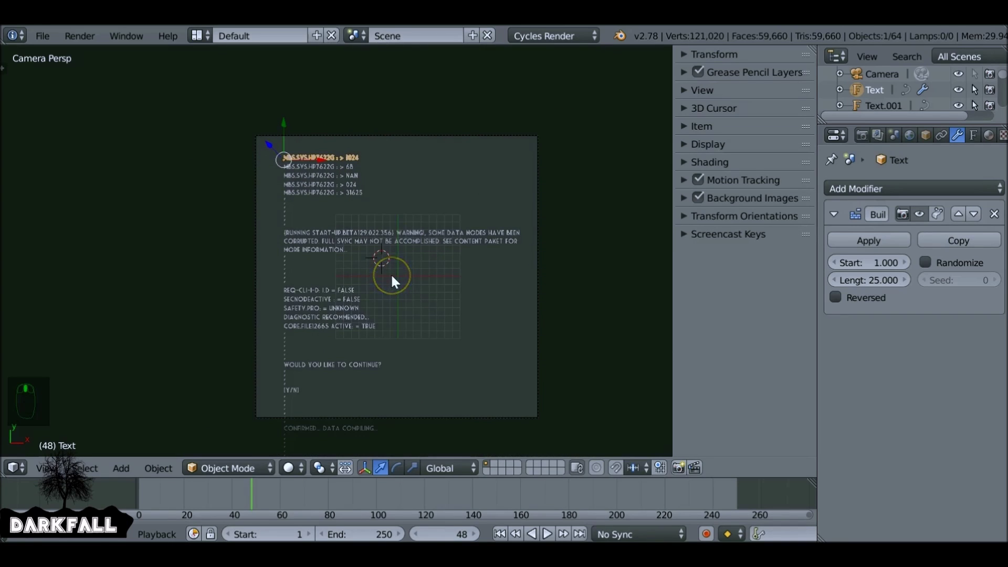
Step: Box-select all the text line objects inside the camera frame in two passes
key(b)
drag(272, 145, 544, 436)
scroll(487, 333, down, 4)
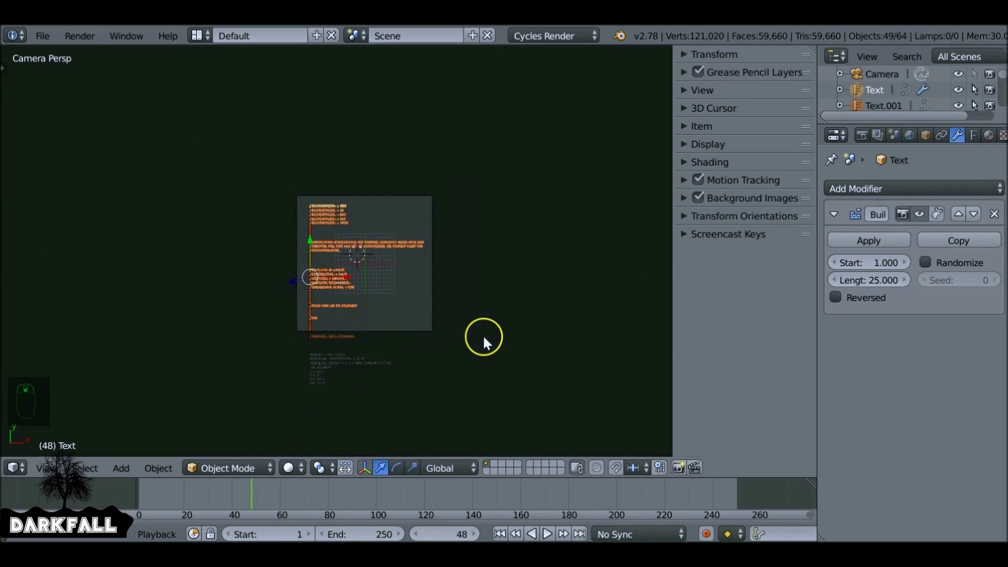
key(b)
drag(297, 185, 439, 423)
scroll(407, 336, up, 5)
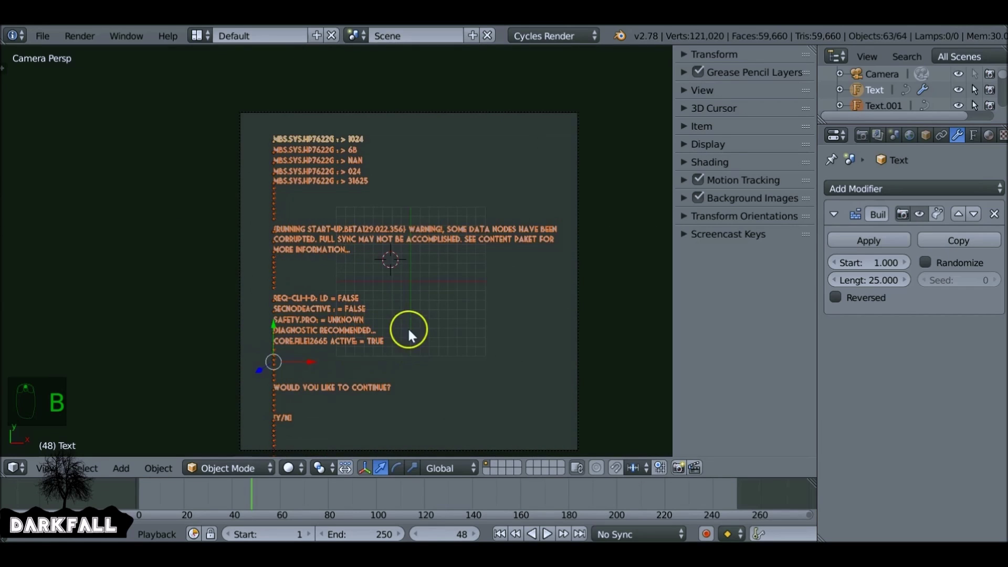
Step: Run Convert to Mesh from Curve/Meta/Surf/Text on the selected lines, then select the second line
key(space)
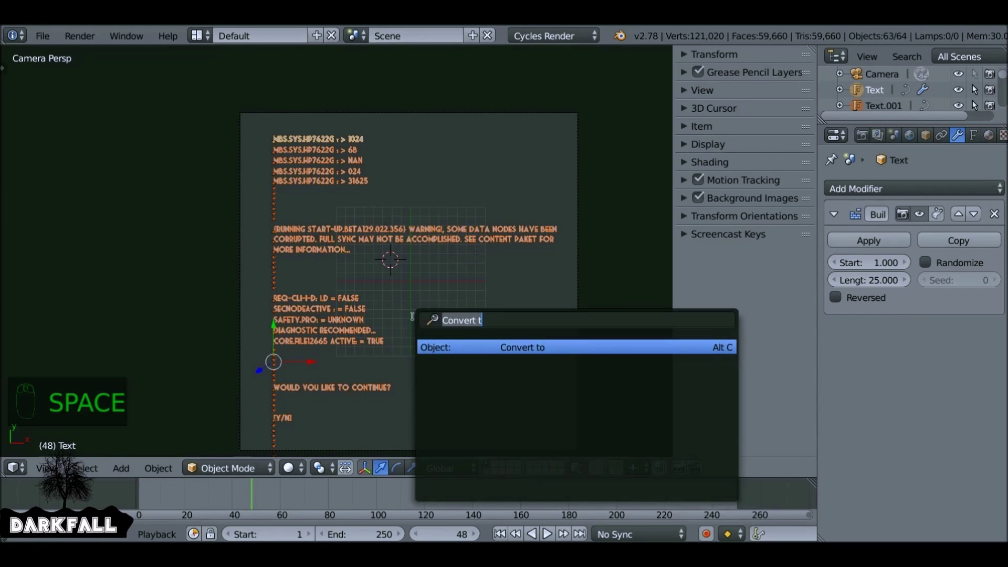
text(convert)
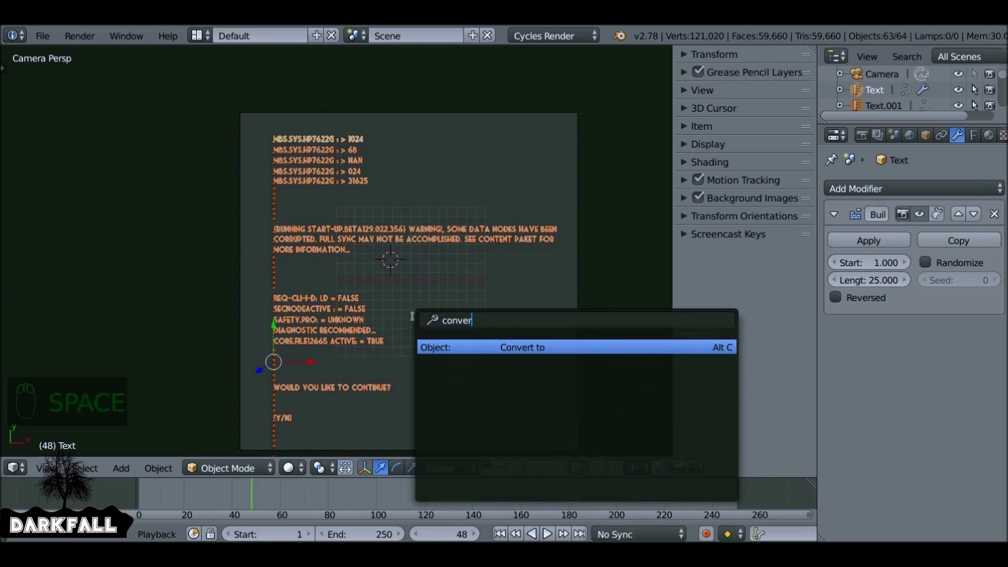
key(Return)
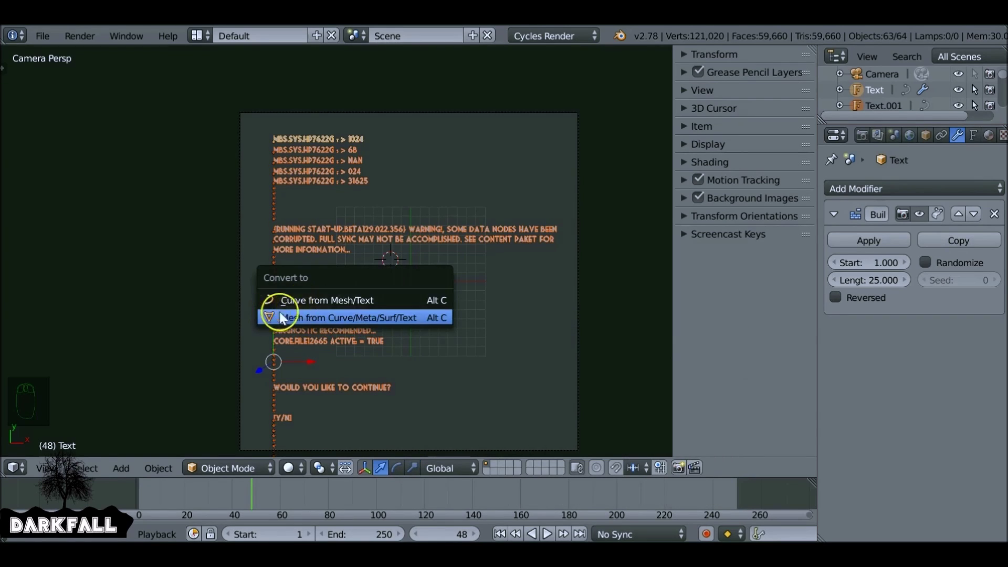
click(406, 317)
right_click(354, 154)
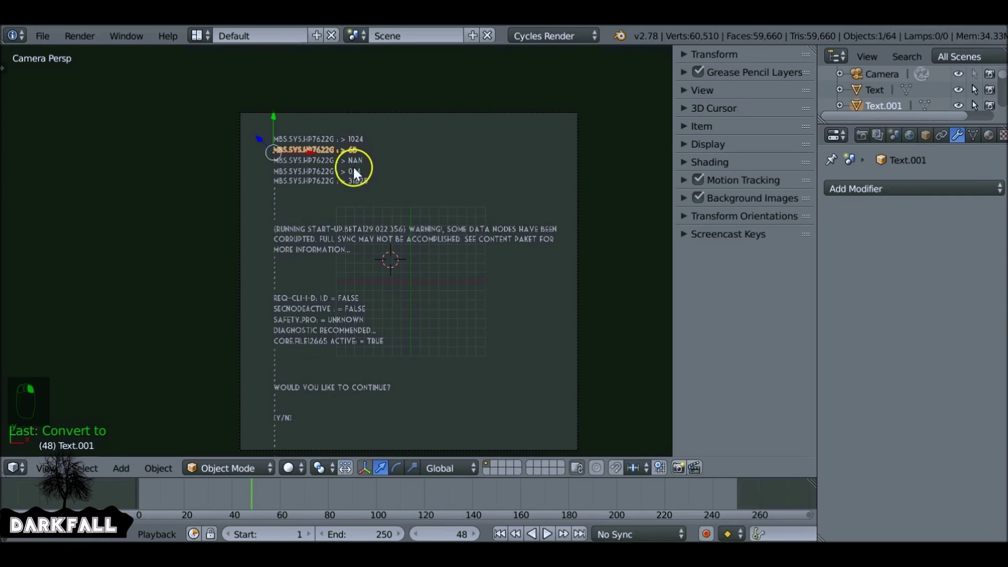
Step: Add a Build modifier to the top line ending '> 1024' and scrub to check it
click(974, 137)
click(958, 135)
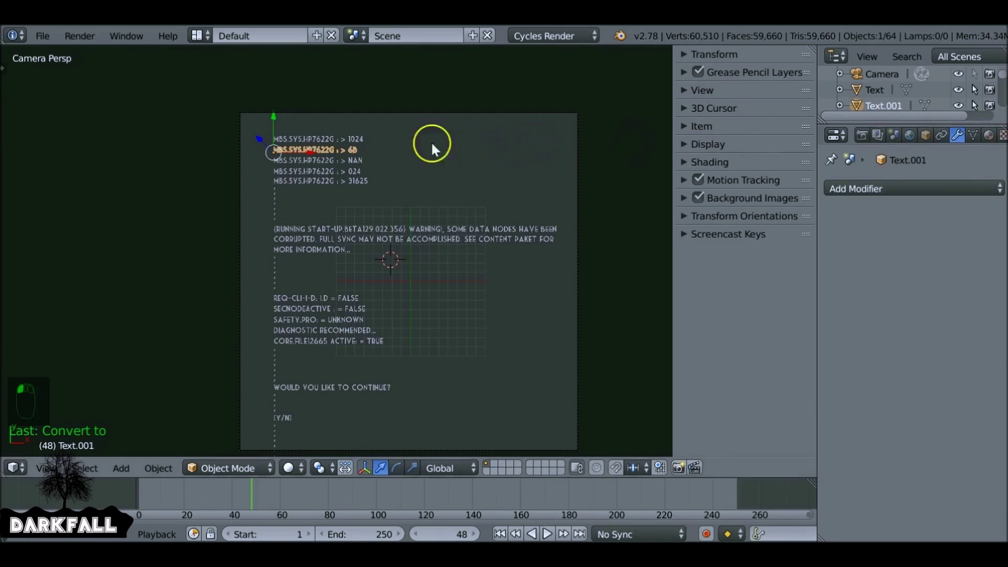
right_click(354, 139)
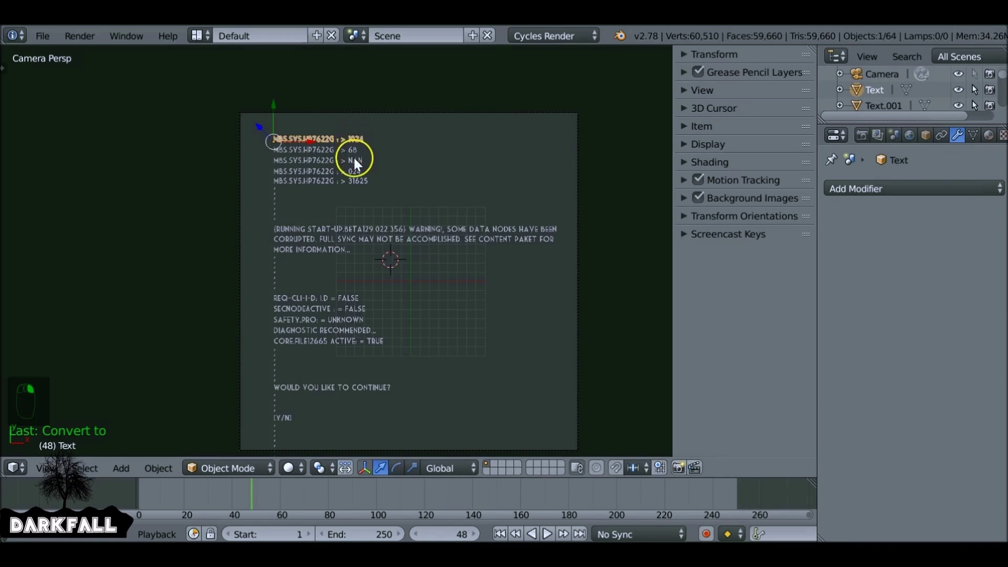
scroll(352, 197, up, 3)
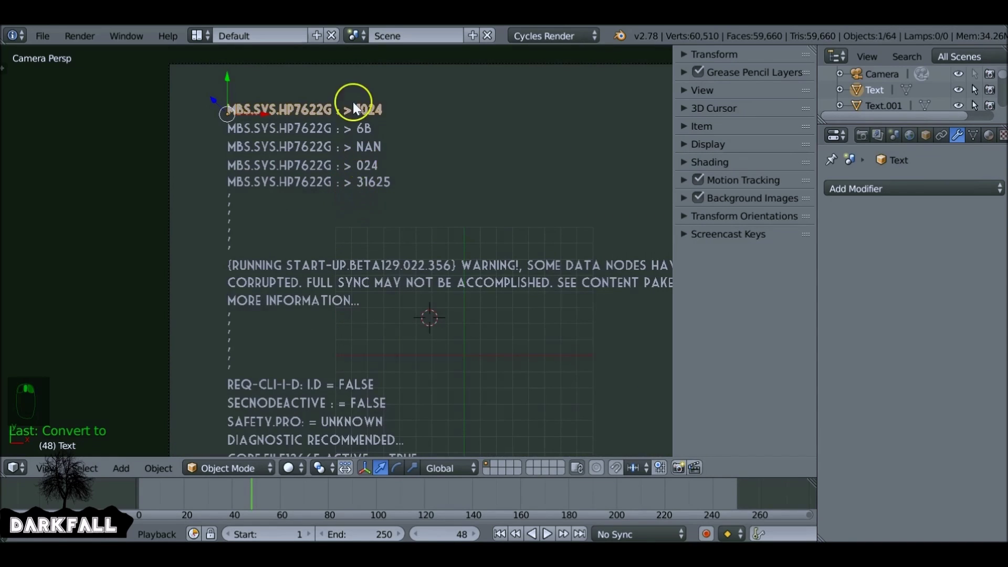
click(879, 188)
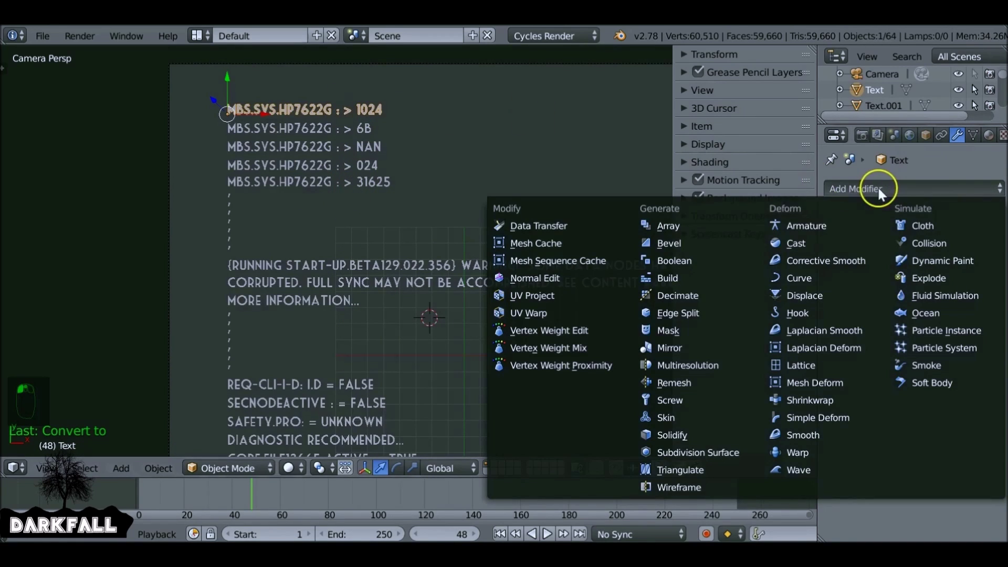
click(687, 277)
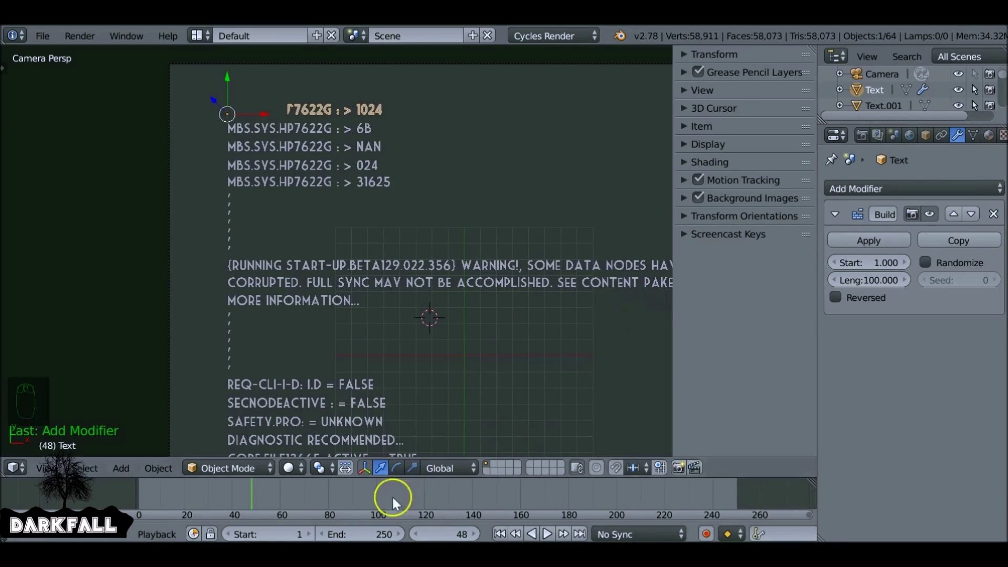
mouse_move(257, 492)
mouse_down()
mouse_move(405, 479)
mouse_move(218, 499)
mouse_move(252, 500)
mouse_up()
Step: Hide the side panel and put the top line's mesh into Edit Mode
scroll(292, 160, down, 1)
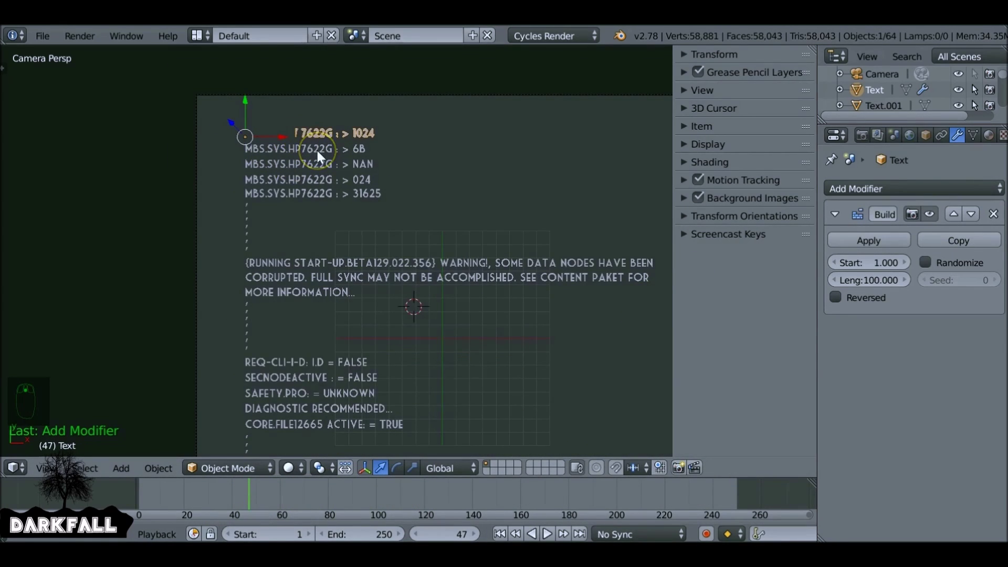
key(n)
scroll(431, 184, down, 1)
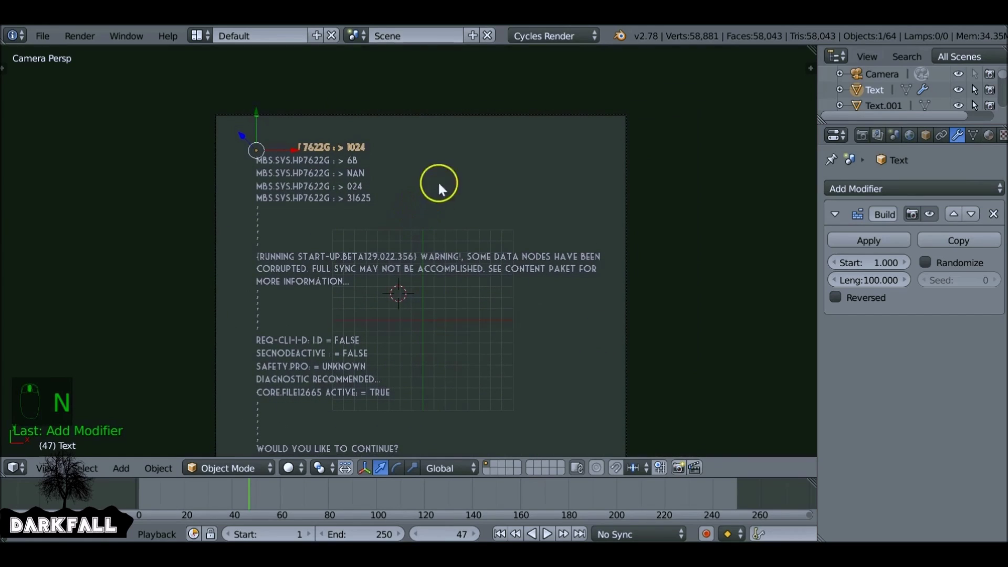
scroll(504, 129, down, 1)
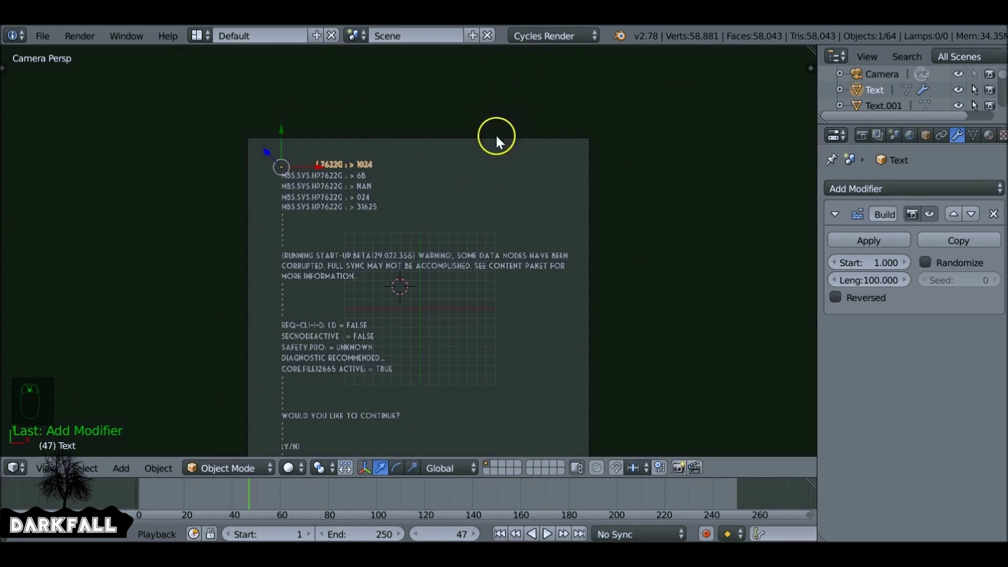
key(Tab)
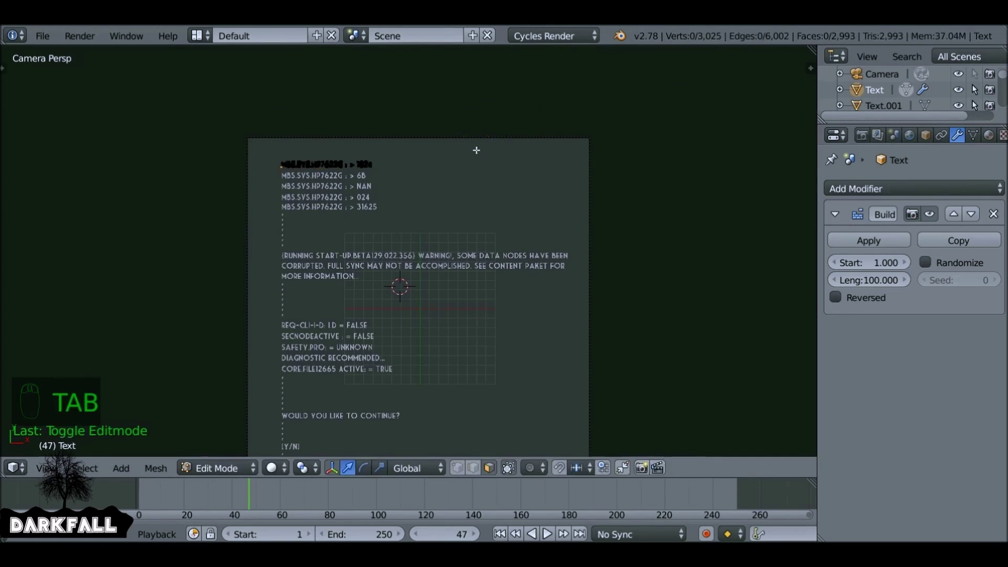
Step: Select all faces of the top line and sort them left to right along view X
key(a)
key(a)
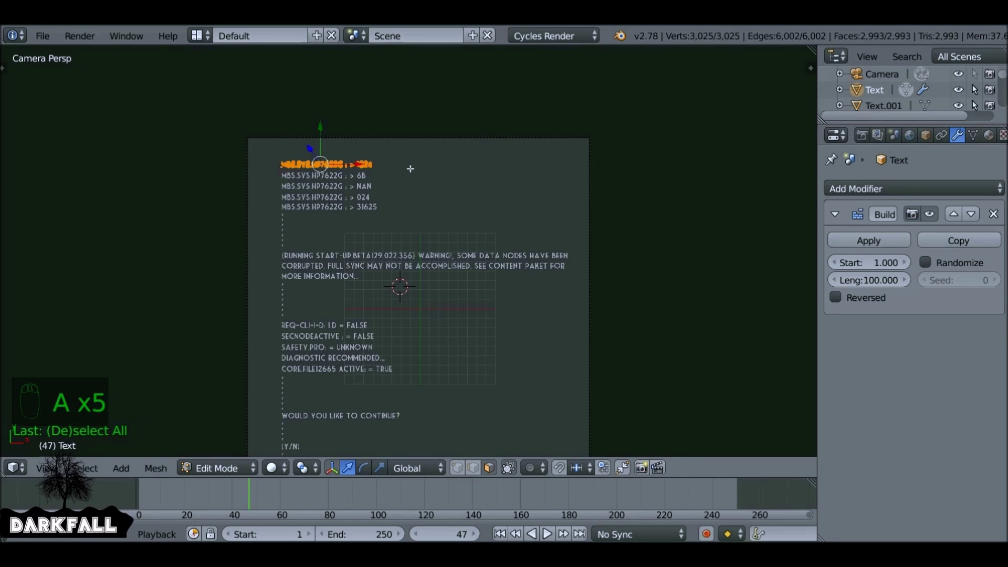
click(461, 471)
click(489, 467)
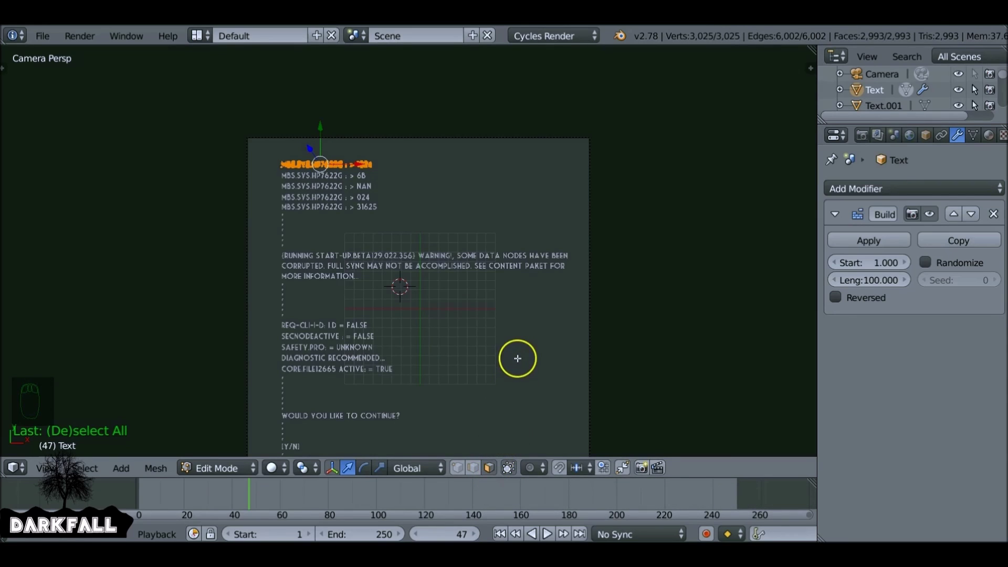
key(space)
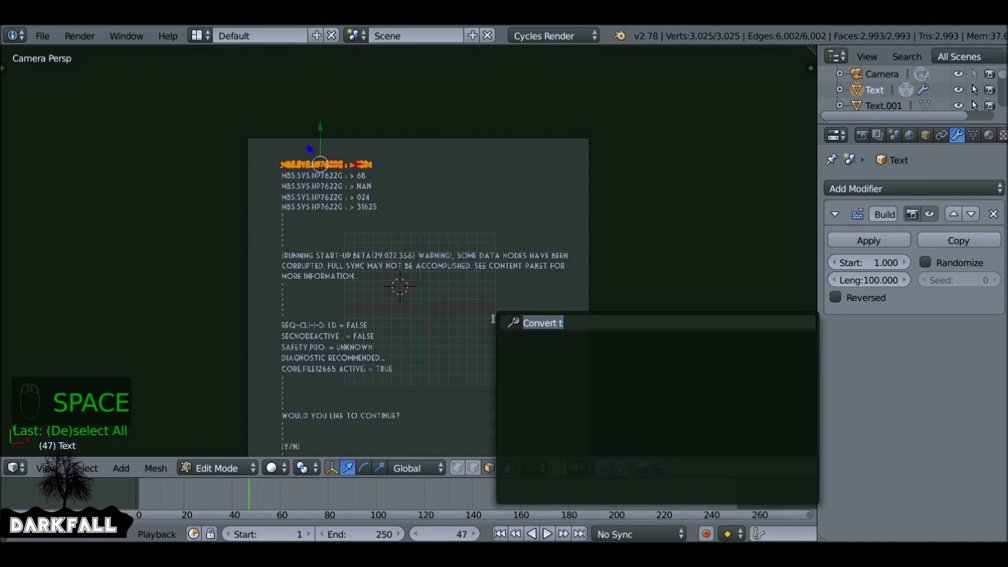
text(sort)
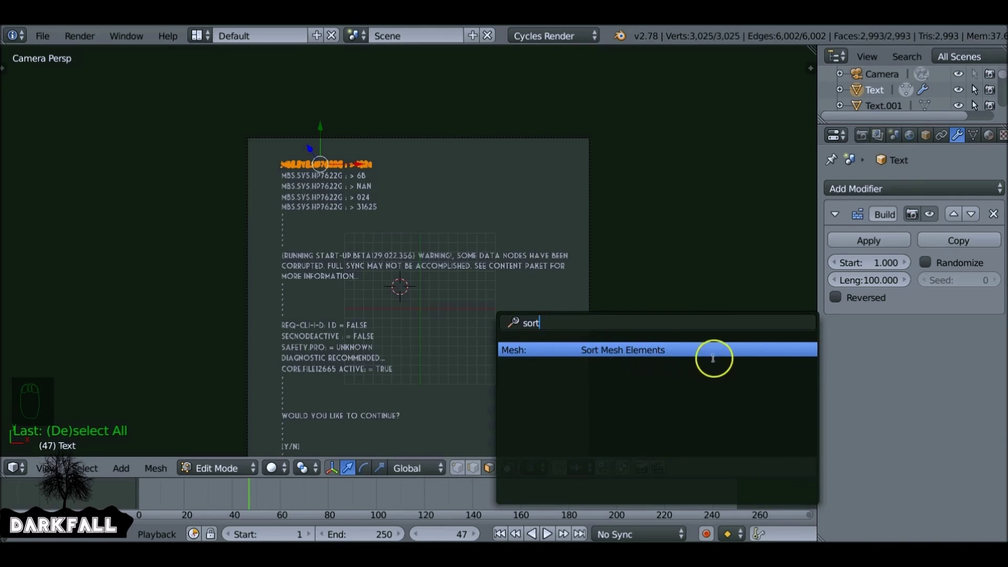
click(711, 352)
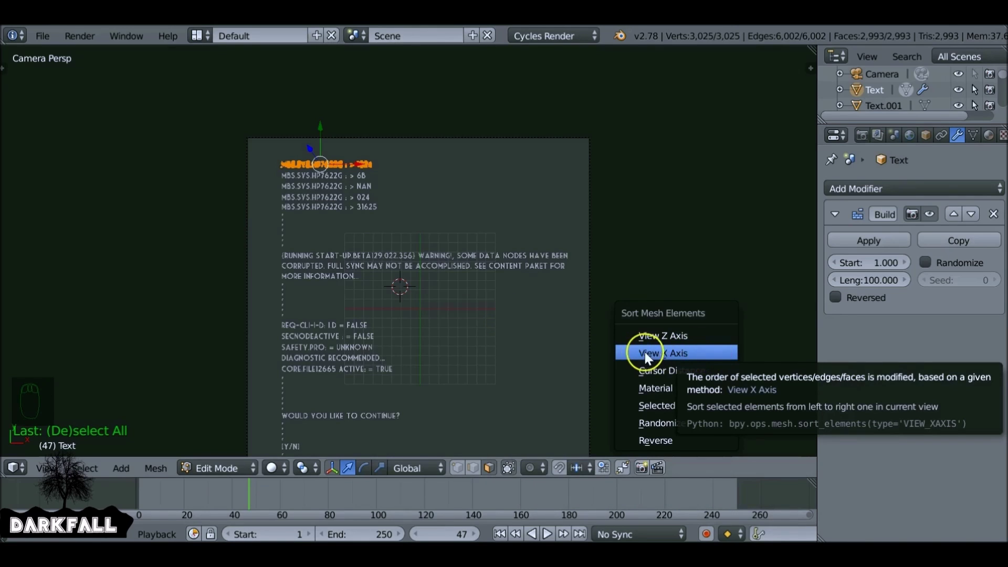
click(682, 354)
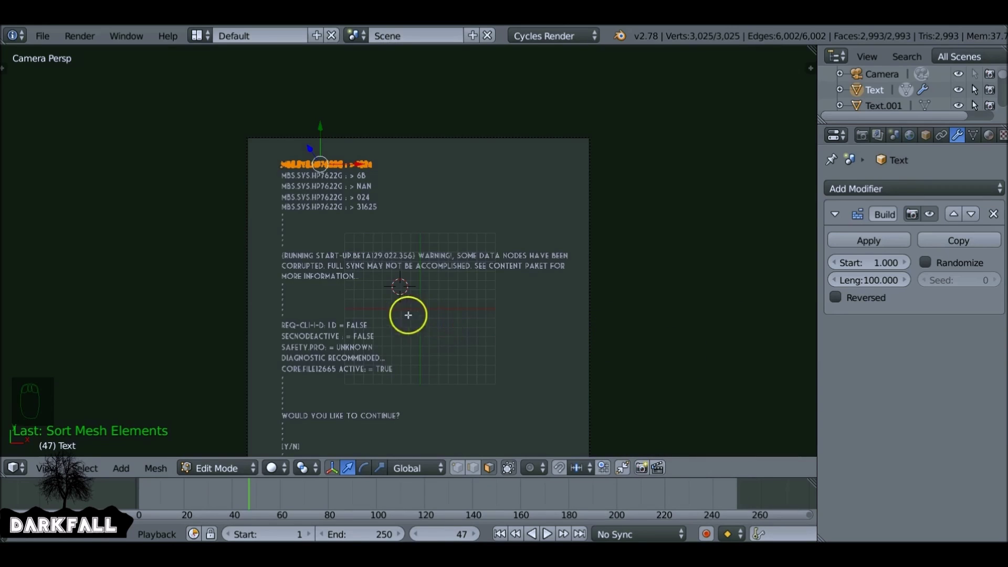
Step: Return to Object Mode and scrub from frame 25 onward to watch the line type in
key(Tab)
drag(247, 489, 192, 488)
drag(111, 484, 448, 496)
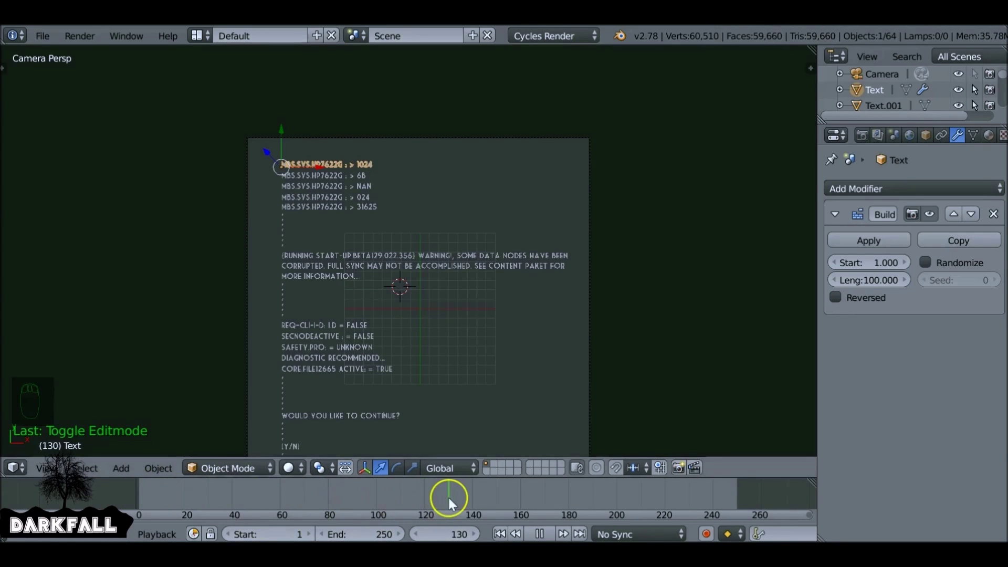
Step: Sort the 6B line's faces with Sort Mesh Elements along the view X axis
right_click(336, 178)
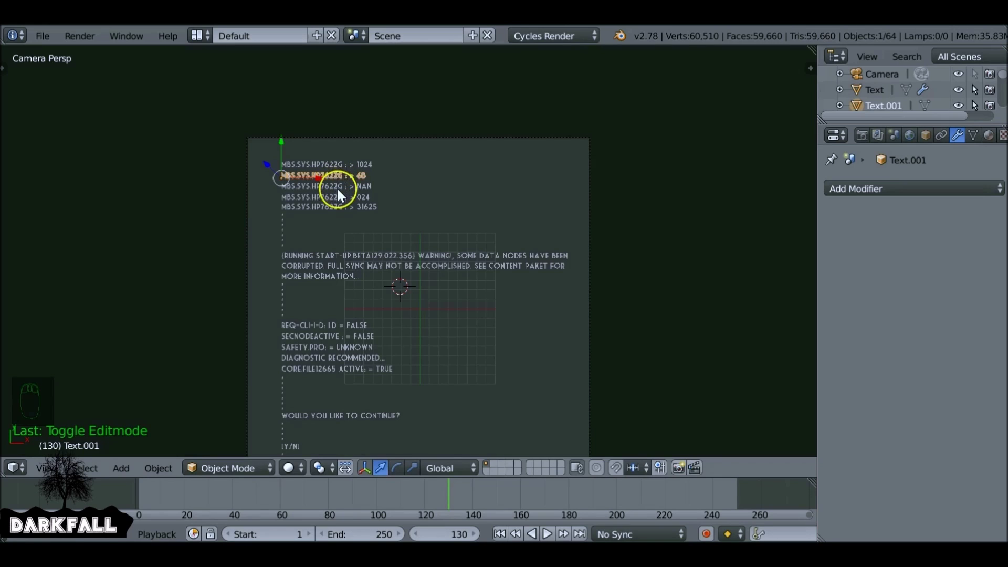
key(Tab)
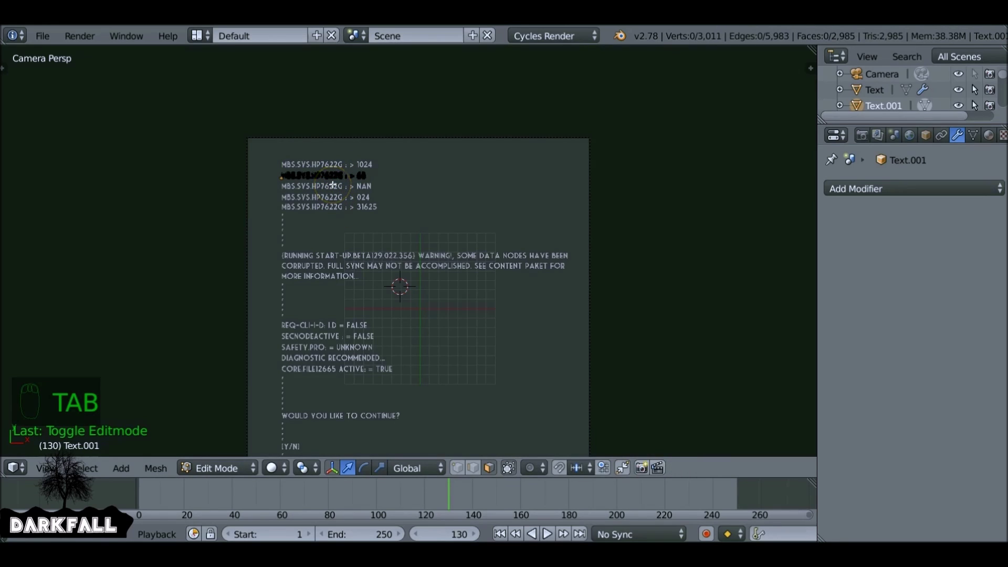
key(a)
key(a)
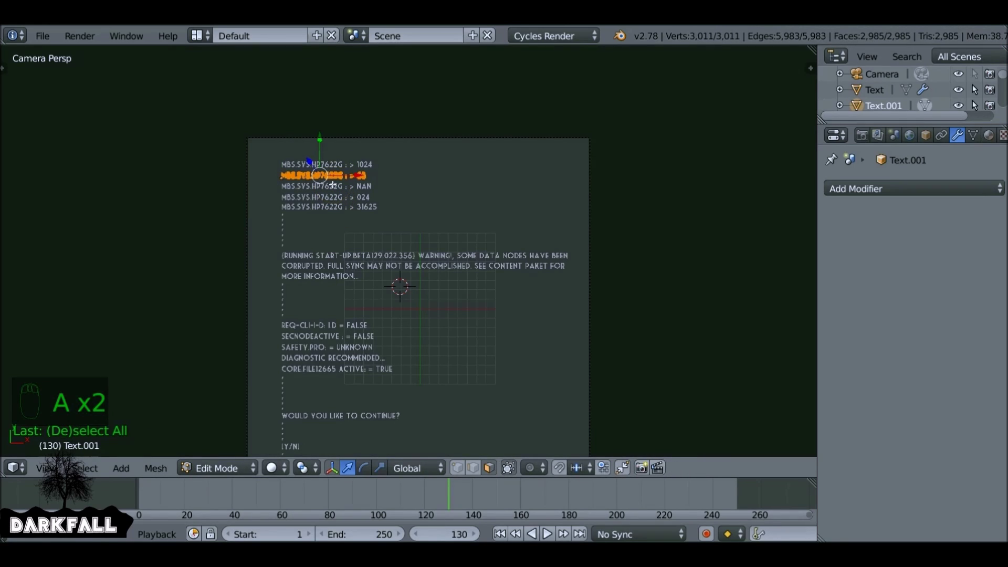
key(space)
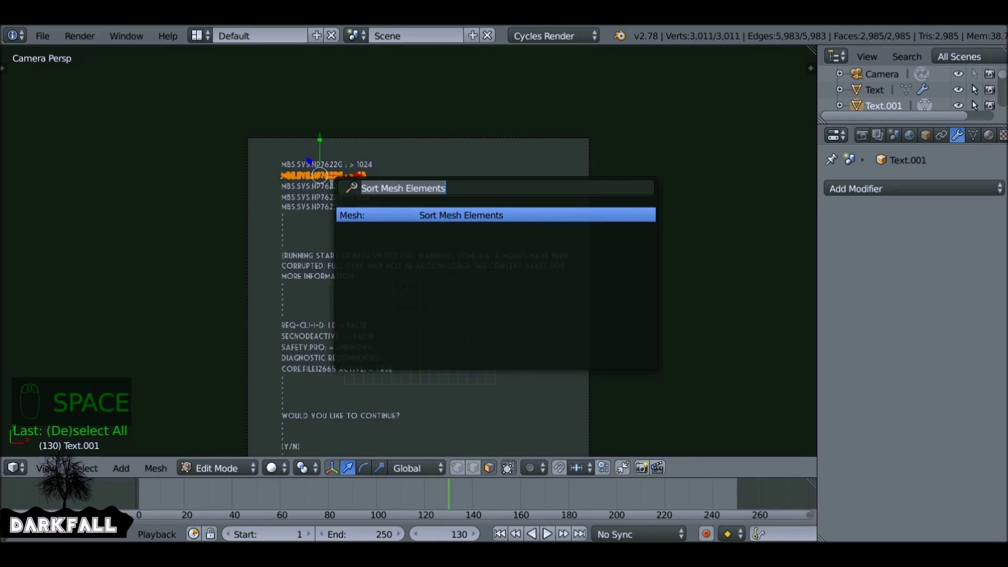
text(sort)
key(Return)
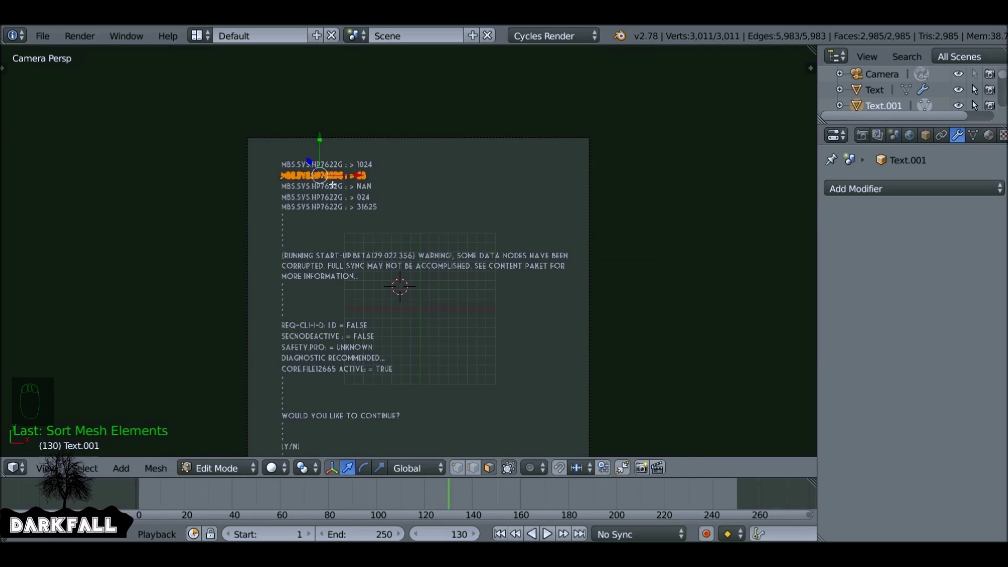
key(Tab)
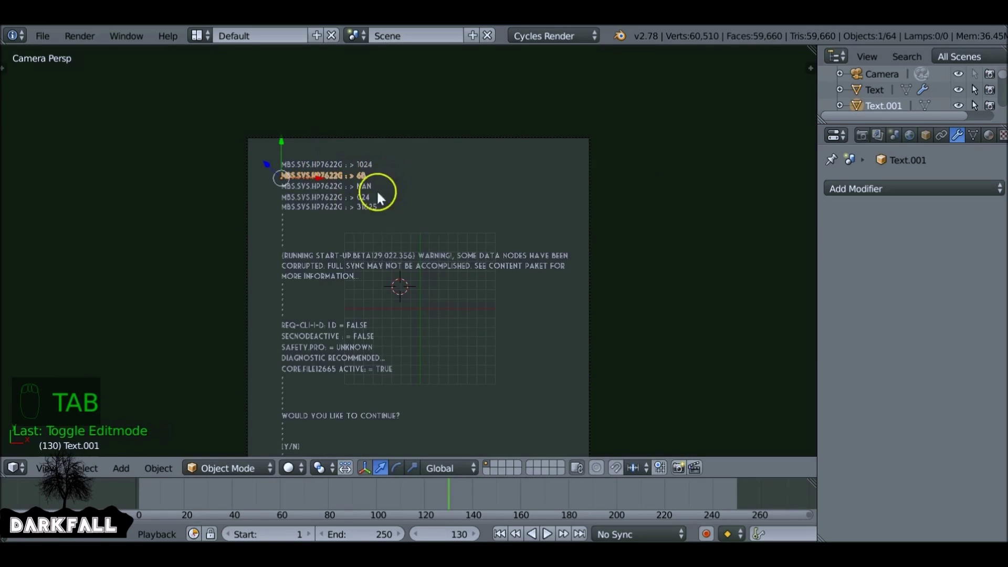
Step: Repeat the face sort on the NAN line and the following text line
right_click(325, 184)
key(Tab)
key(a)
key(a)
key(space)
key(Tab)
right_click(341, 198)
key(Tab)
key(a)
key(a)
key(a)
key(space)
key(Return)
key(Tab)
Step: Box-select all text lines, make the top 1024 line active, and link its Build modifier to all
scroll(353, 171, up, 5)
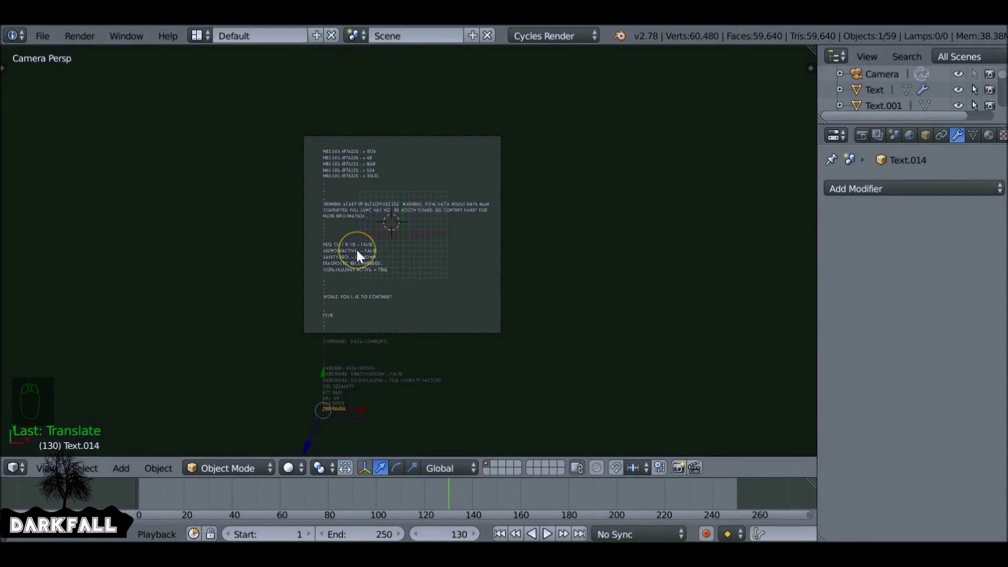
key(b)
drag(303, 154, 514, 441)
scroll(438, 289, up, 6)
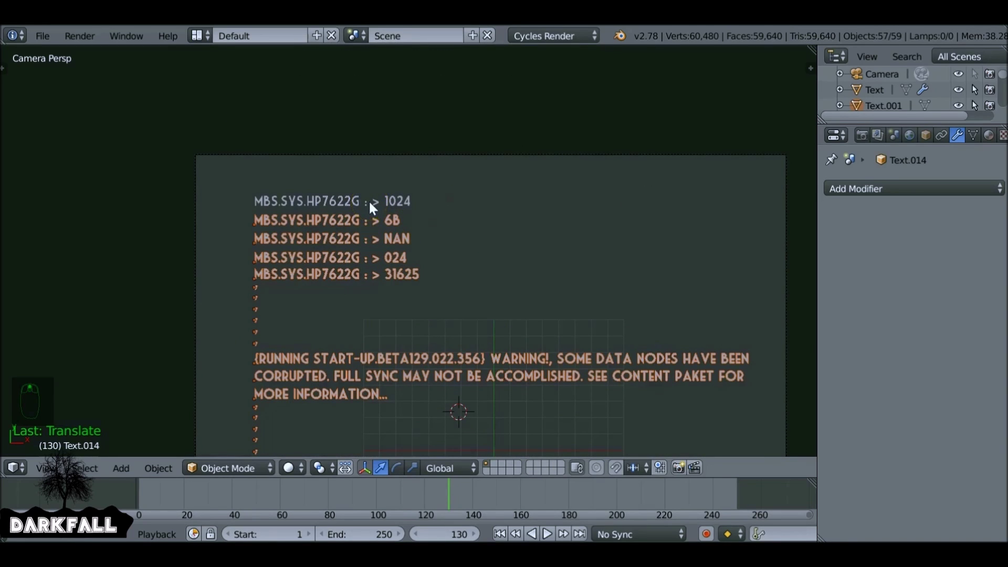
shift+right_click(339, 208)
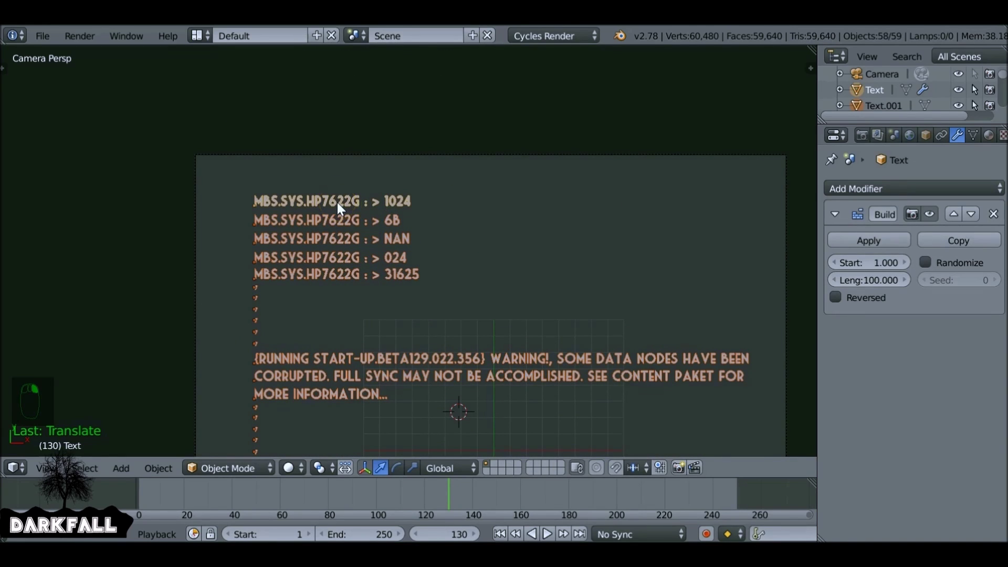
key(ctrl+l)
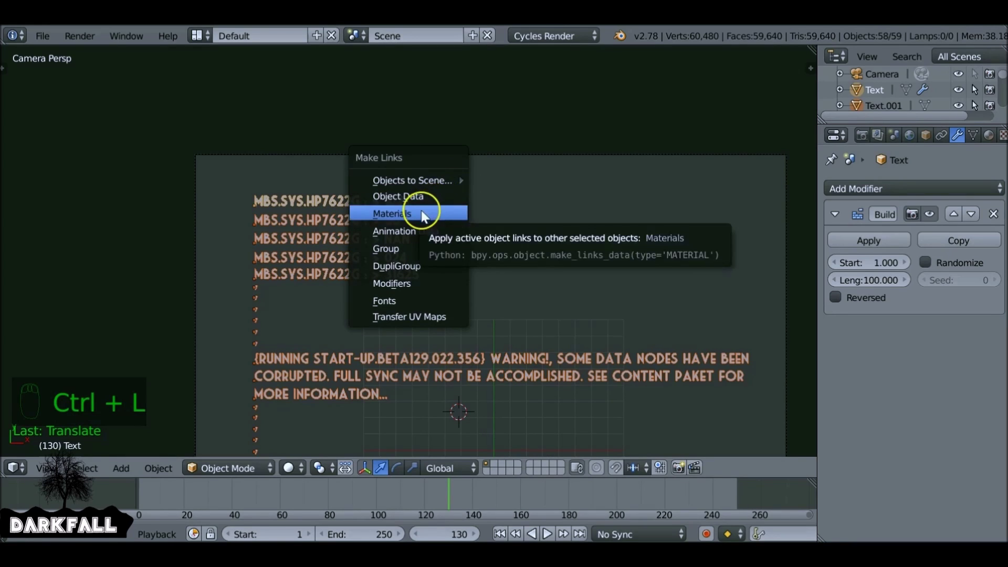
click(403, 284)
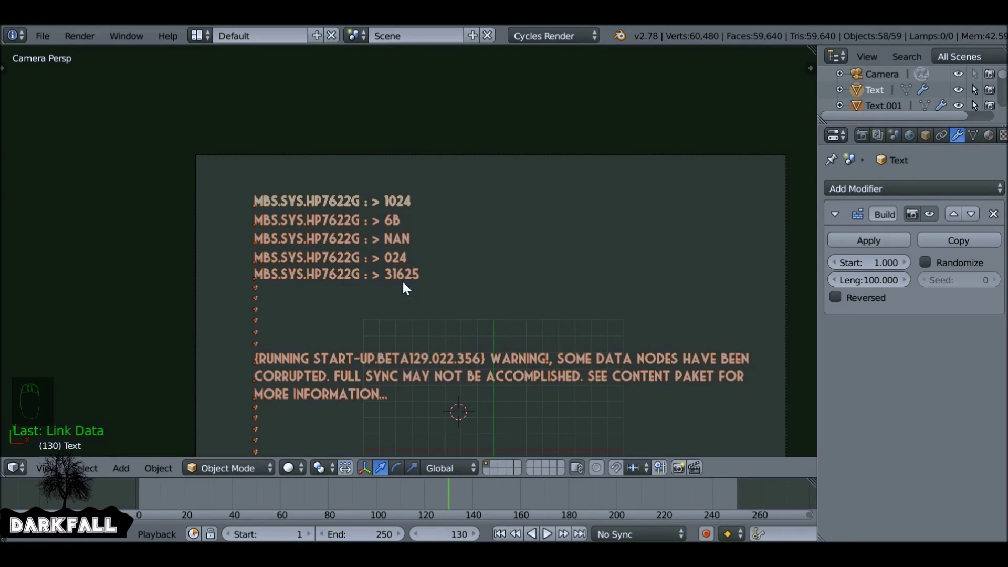
Step: Select the NAN and 31625 lines and scrub back to frame 14 to preview typing
right_click(367, 224)
right_click(366, 238)
right_click(360, 201)
right_click(358, 215)
right_click(355, 239)
right_click(352, 272)
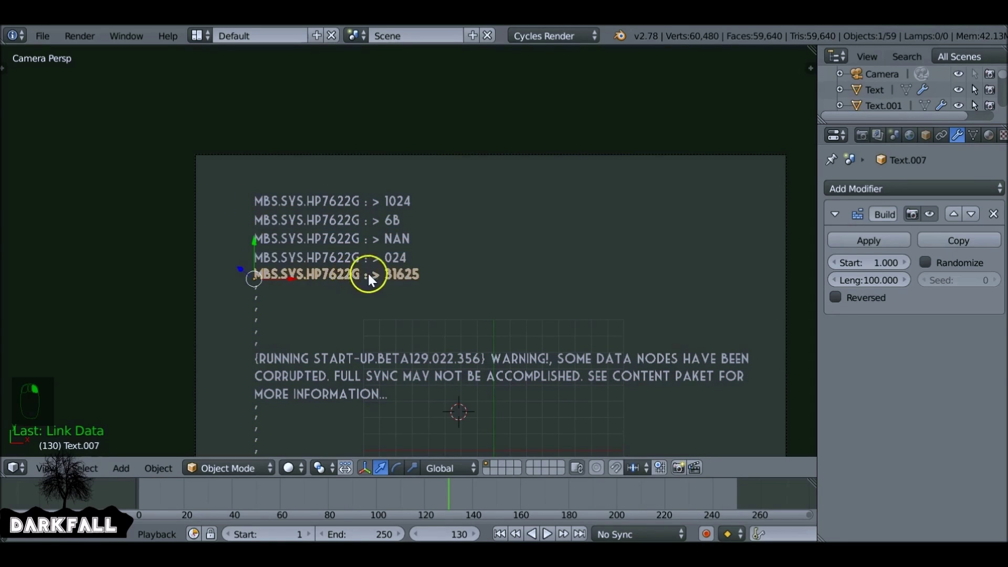
scroll(442, 313, down, 5)
drag(452, 489, 555, 491)
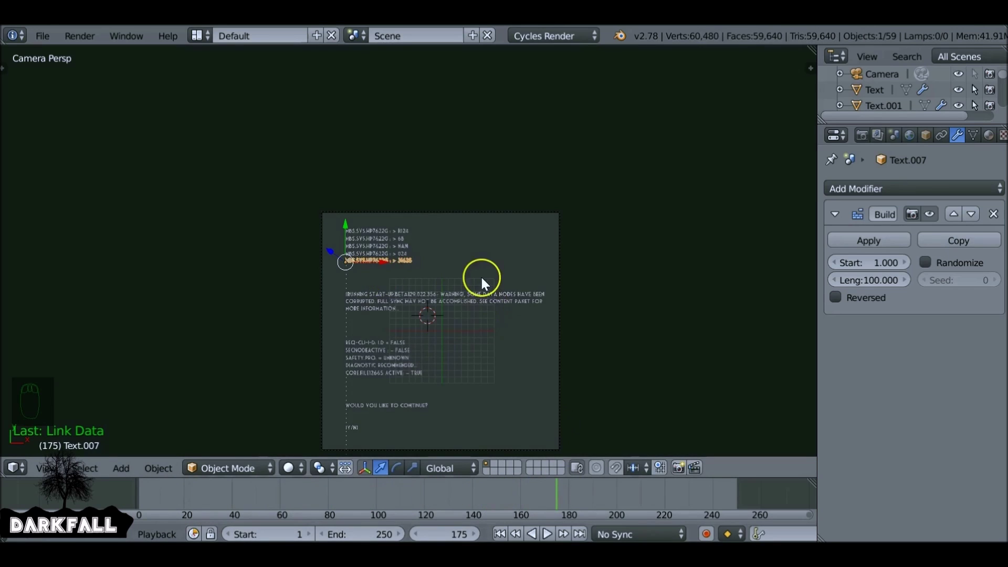
scroll(483, 283, up, 3)
Step: Give the top line a 25-frame Build length, and the 6B line length 25 starting at frame 25
right_click(276, 200)
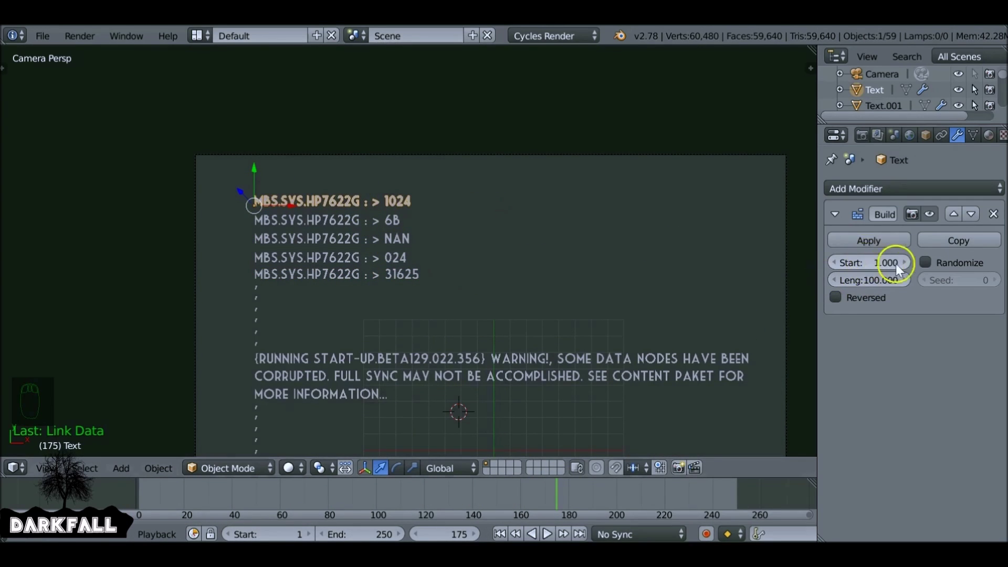
click(876, 281)
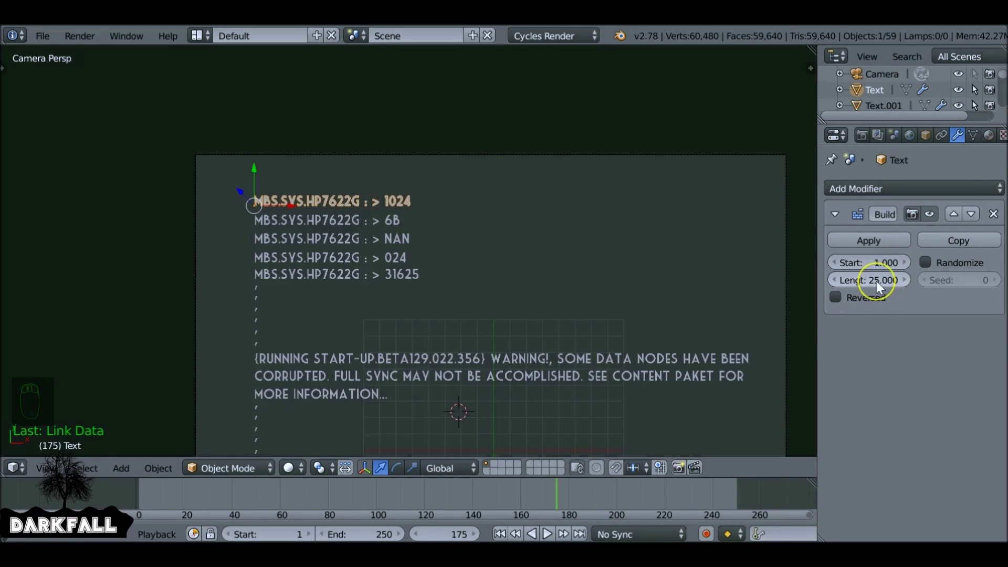
key(ctrl+c)
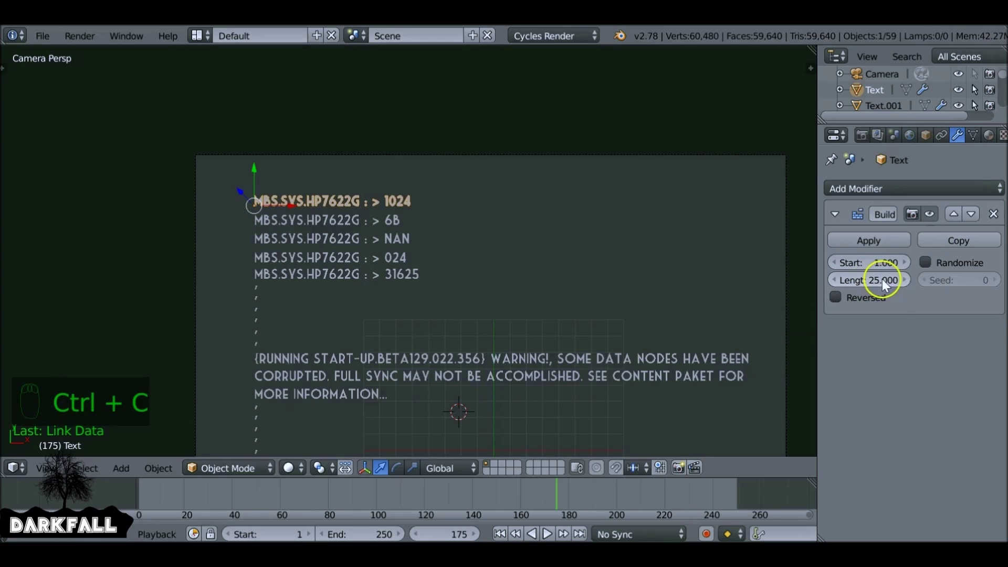
right_click(378, 222)
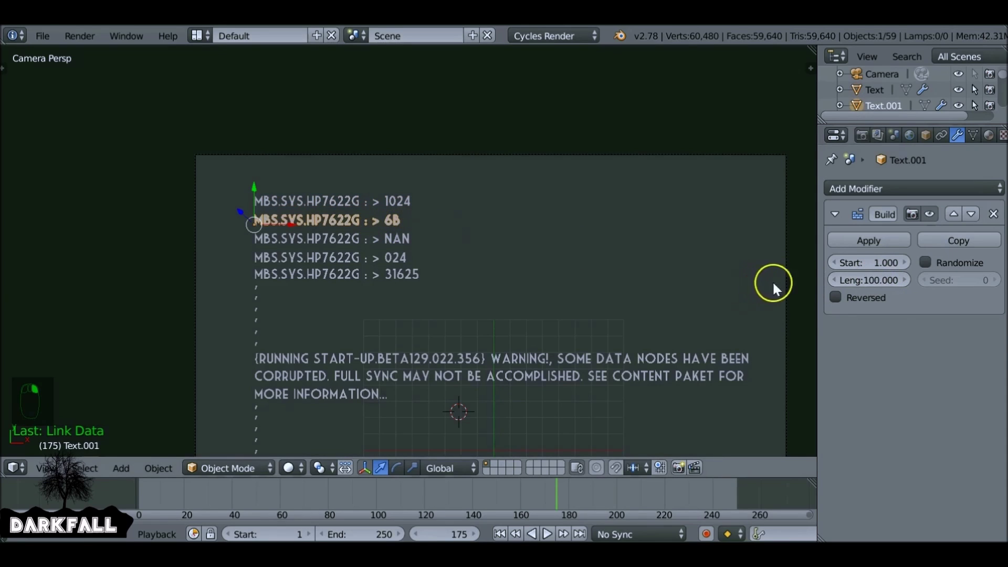
key(ctrl+v)
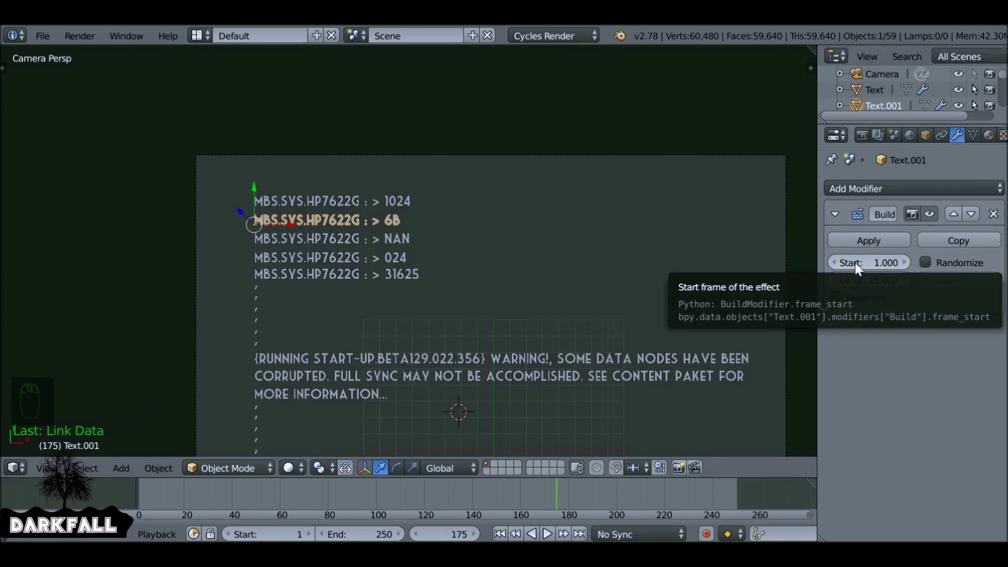
click(855, 263)
text(25)
key(Return)
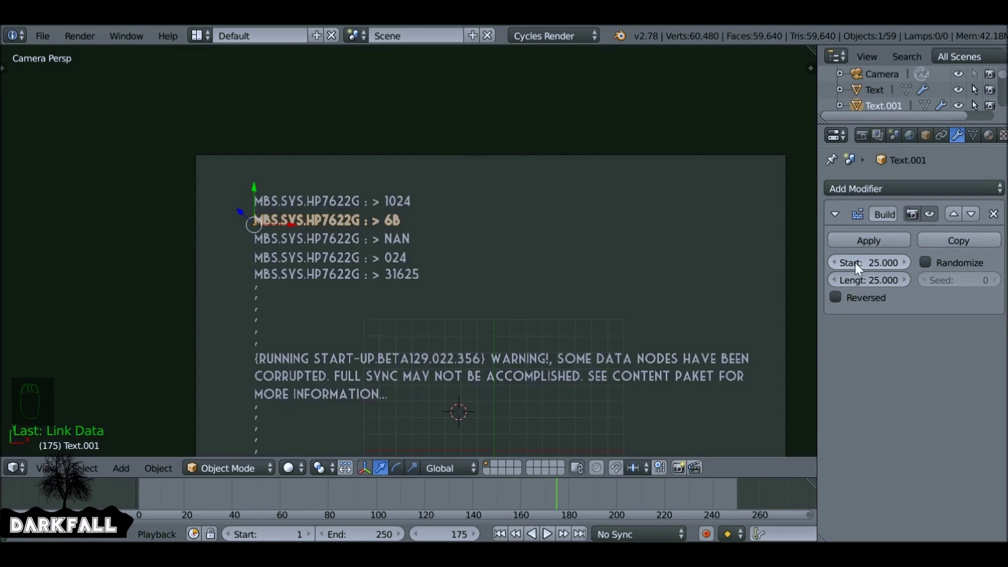
Step: Scrub the early frames, then rewind from frame 780, to check the lines type in sequence
drag(159, 496, 268, 503)
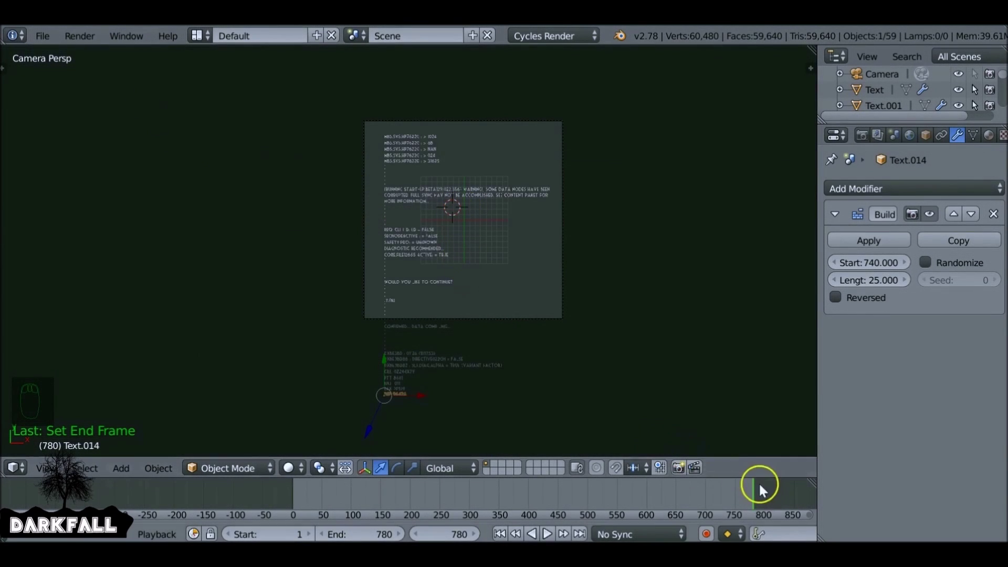
drag(754, 493, 710, 495)
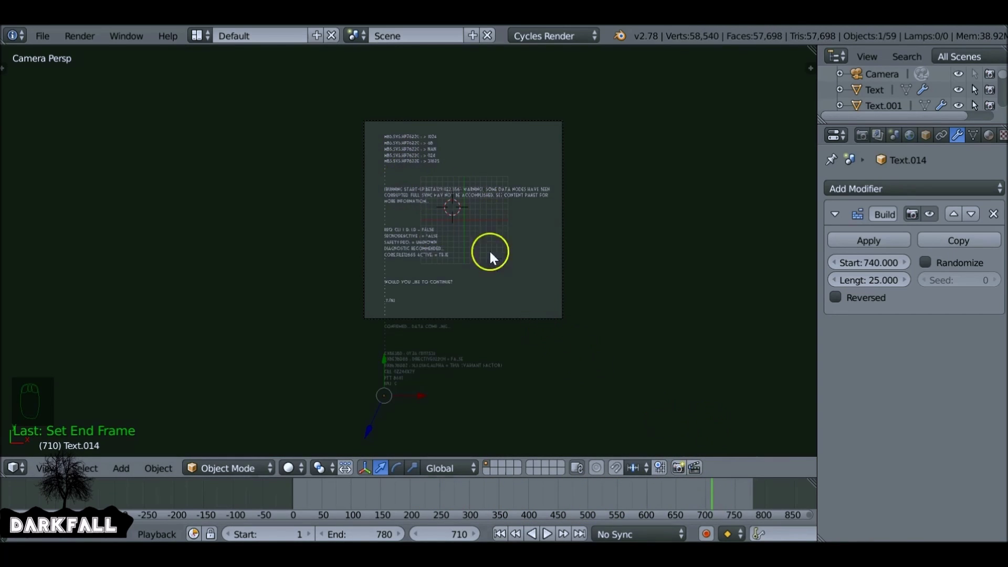